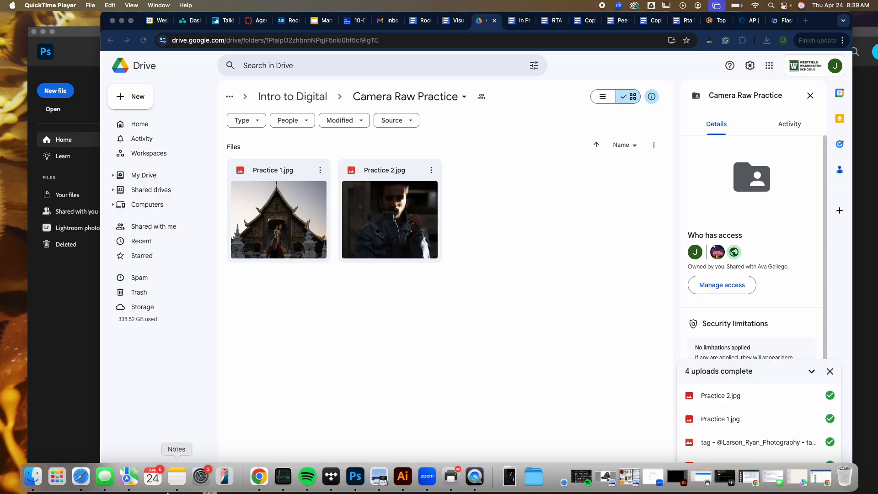
Step: Examine the Mac's hardware and system details in About This Mac and System Settings
left_click(28, 477)
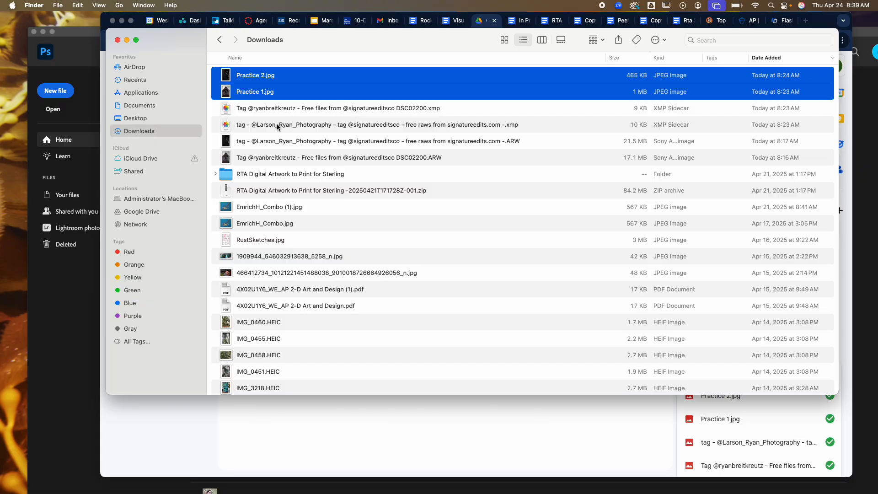
left_click(135, 68)
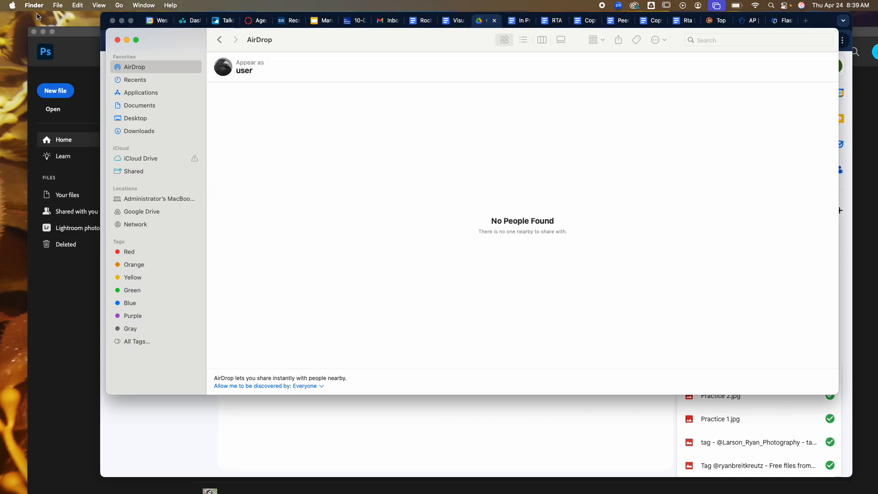
left_click(14, 6)
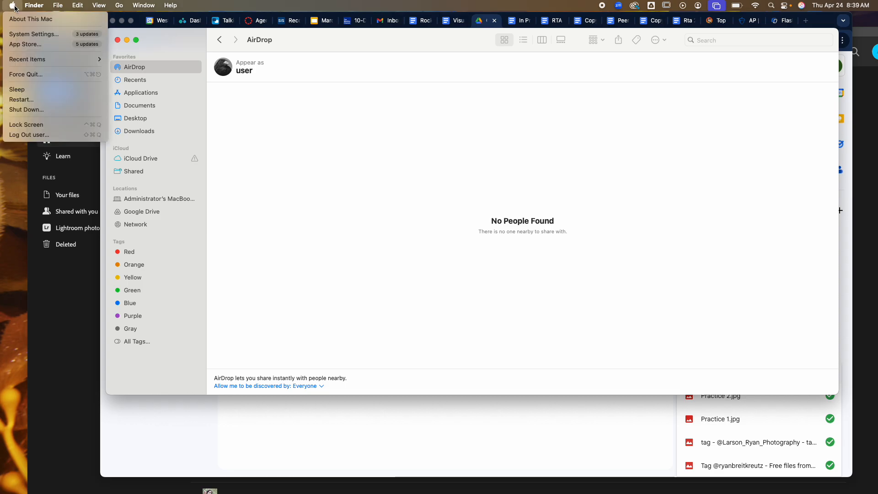
left_click(21, 20)
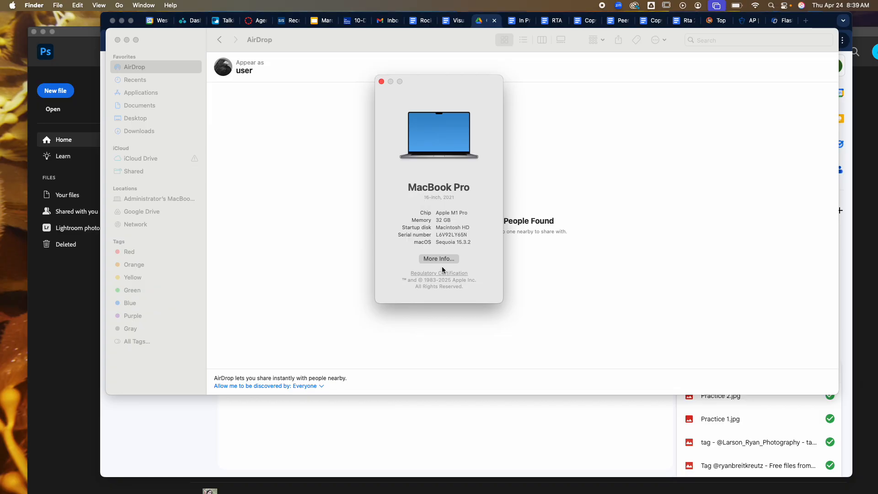
left_click(442, 259)
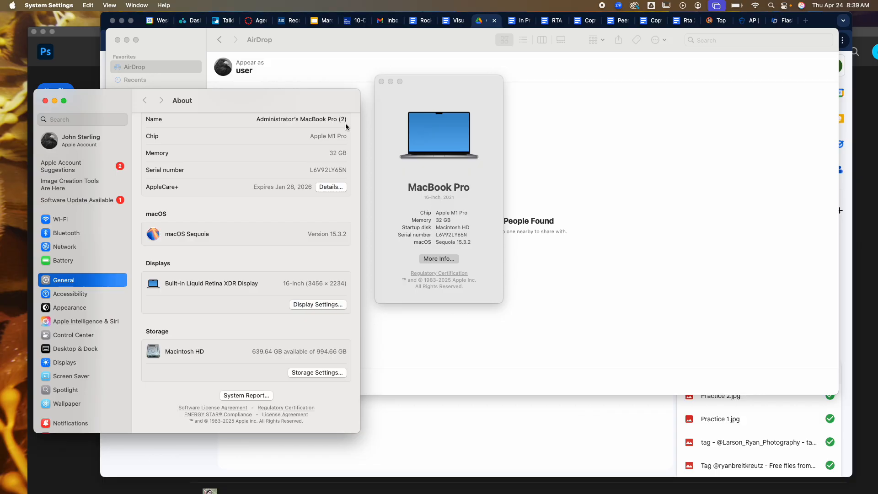
left_click(45, 101)
left_click(326, 104)
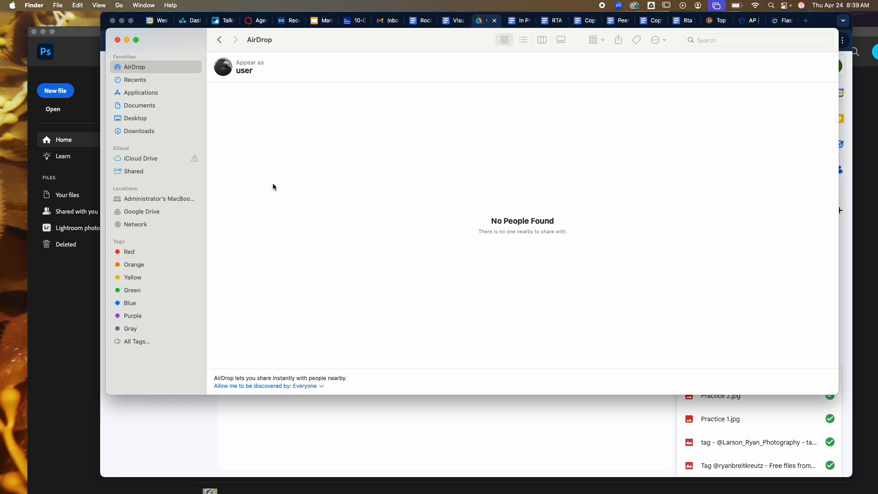
Step: Open Practice 2.jpg from the Downloads folder in Adobe Photoshop 2024
left_click(145, 133)
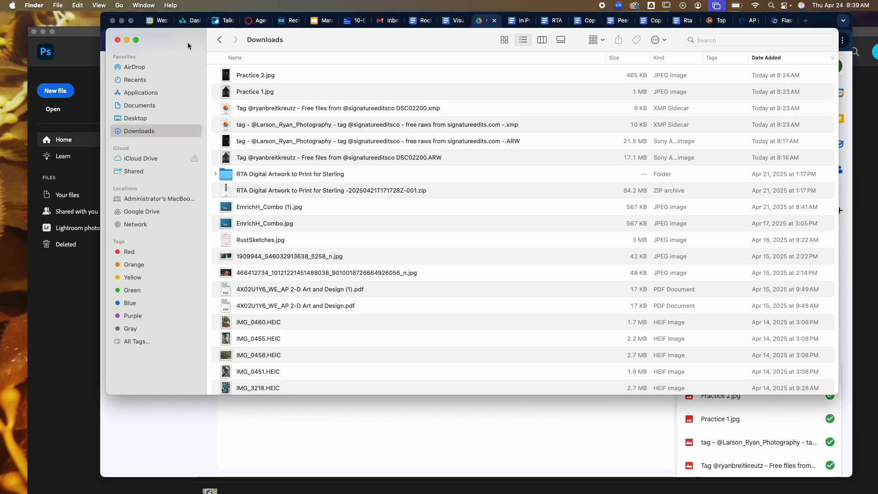
left_click_drag(187, 42, 363, 251)
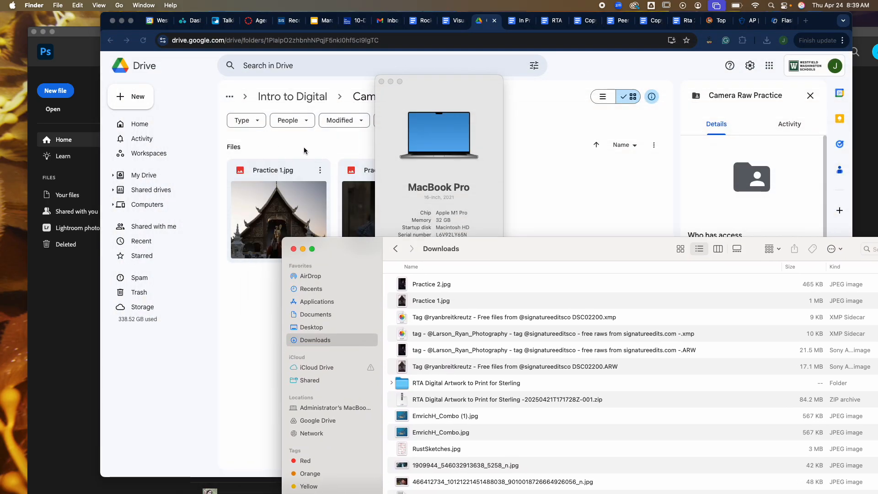
left_click_drag(597, 259, 576, 143)
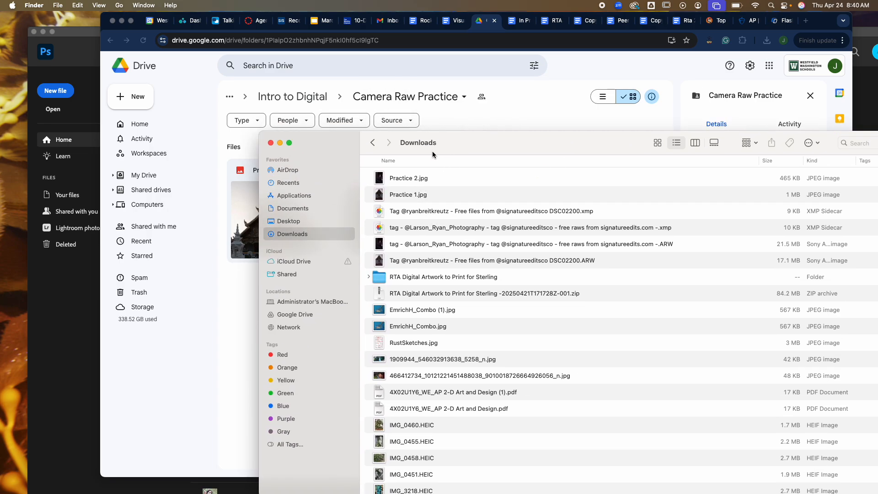
left_click_drag(432, 151, 368, 70)
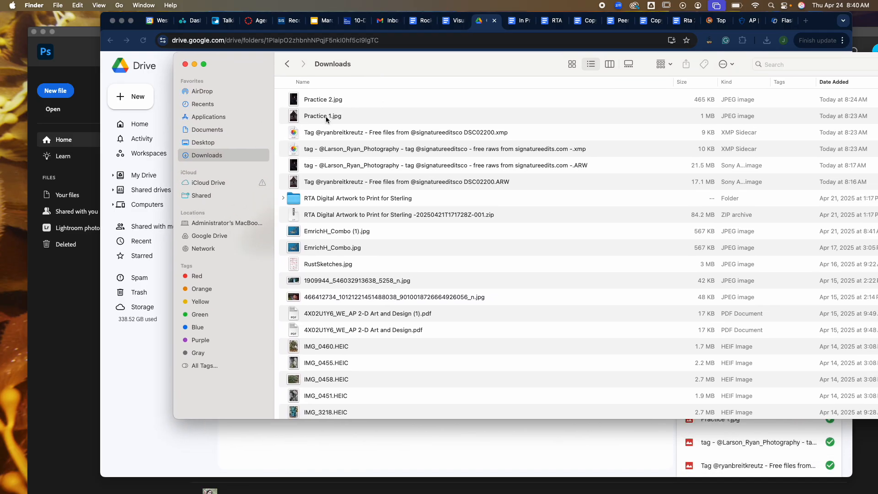
right_click(322, 104)
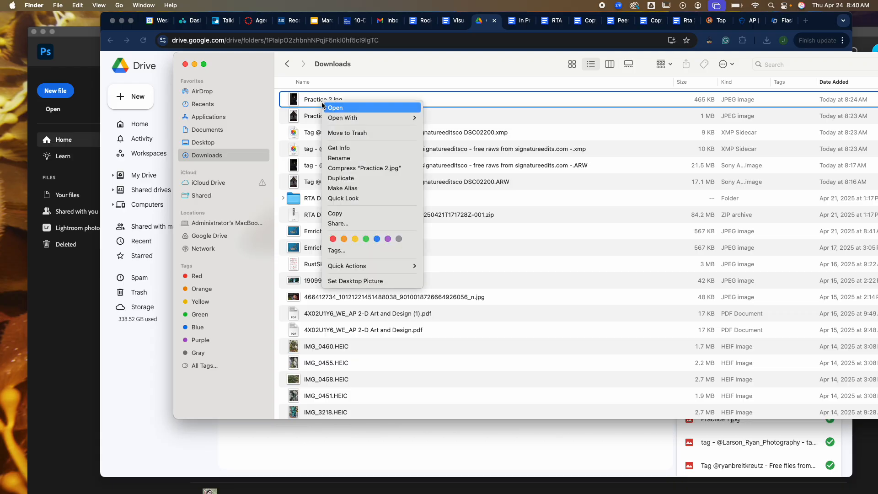
mouse_move(343, 118)
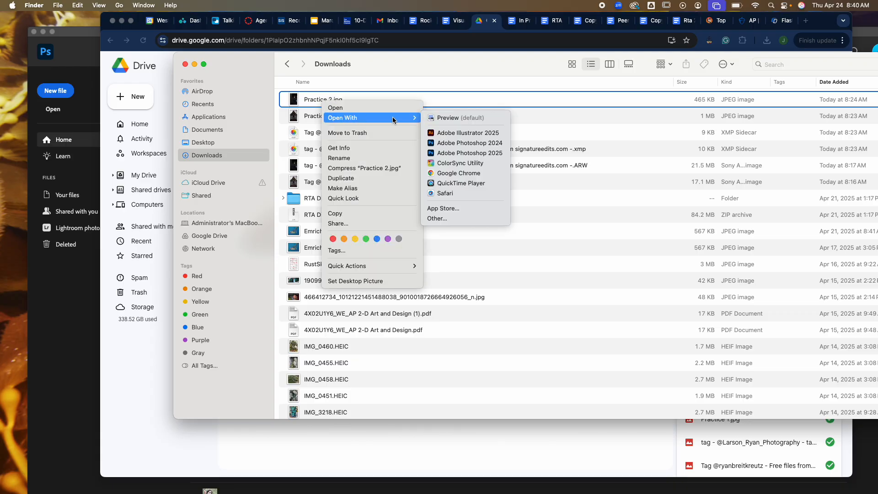
left_click(465, 147)
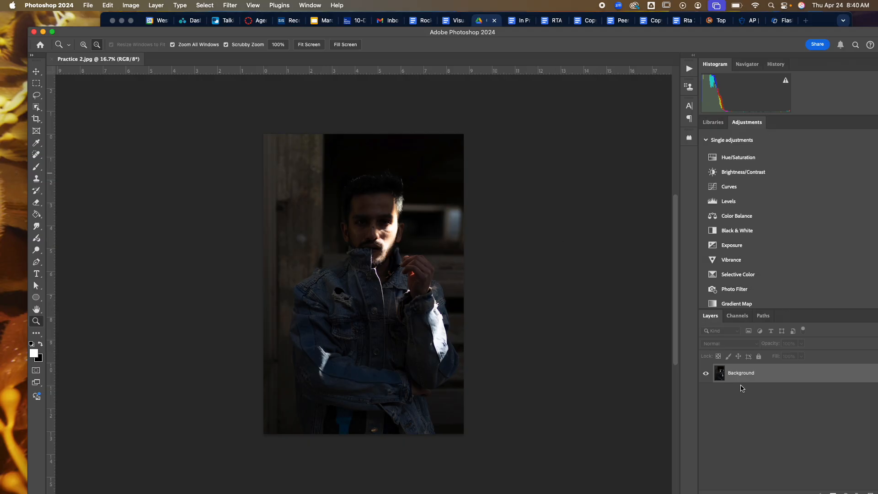
Step: Decline the incoming AirDrop photo share request
left_click_drag(654, 32, 621, 10)
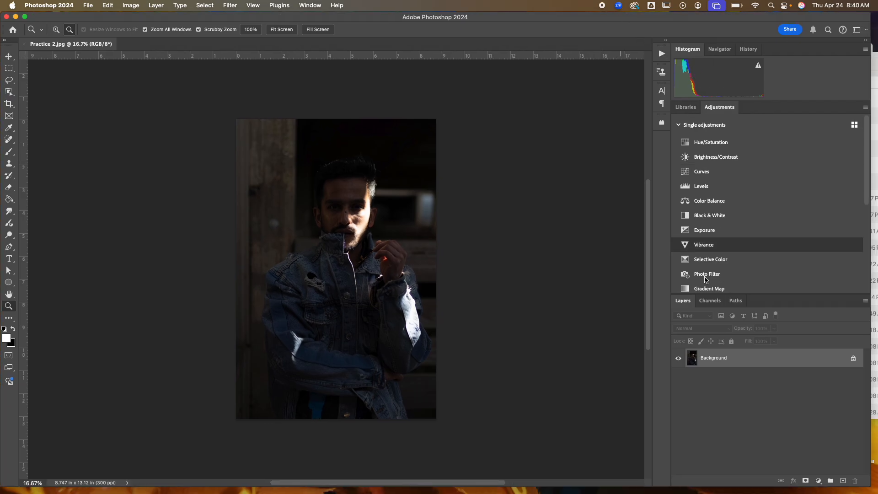
left_click(307, 7)
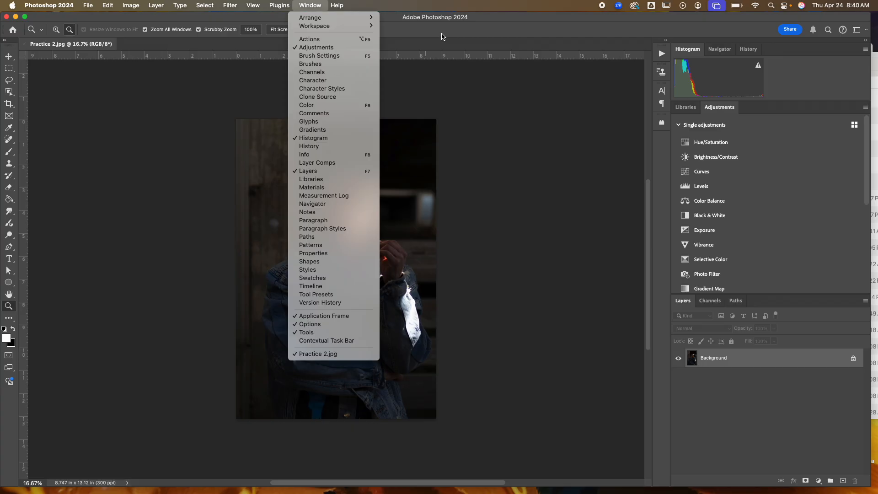
left_click(487, 27)
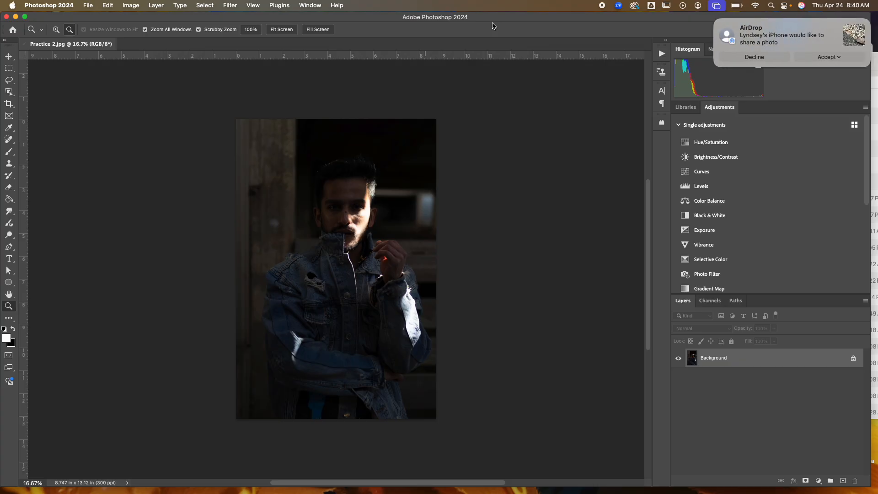
left_click(766, 57)
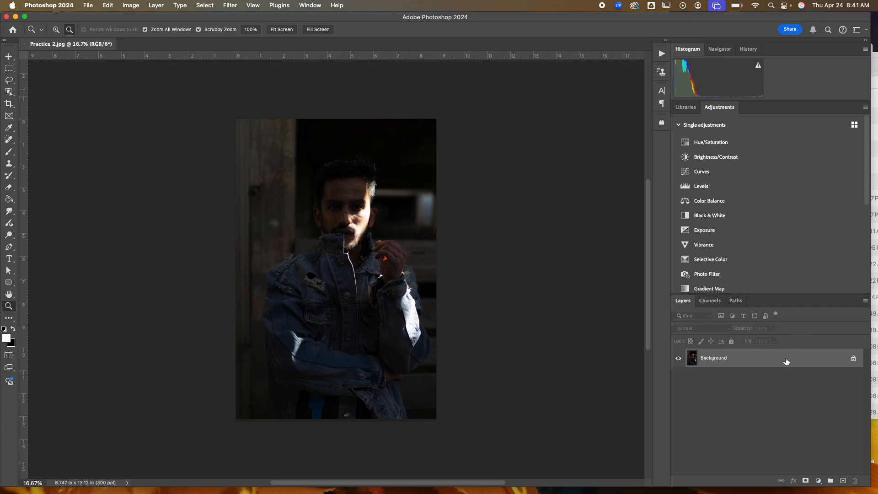
Step: Duplicate the Background layer as Background copy
right_click(749, 363)
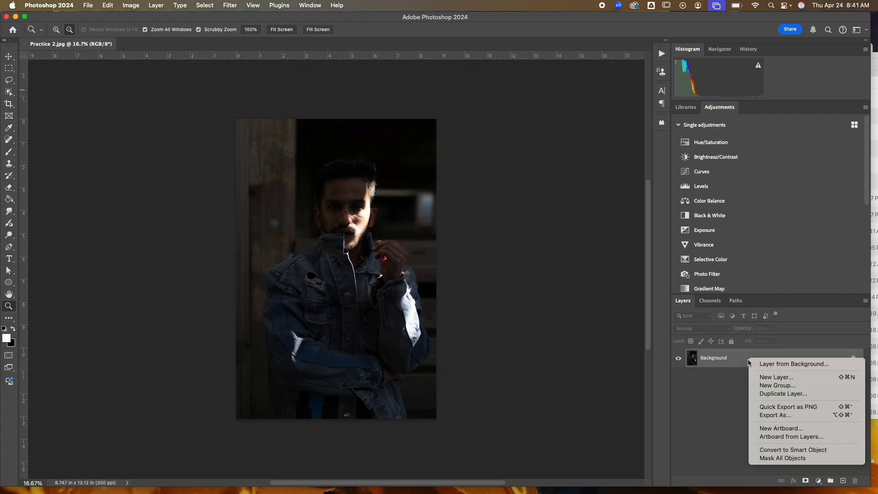
left_click(784, 394)
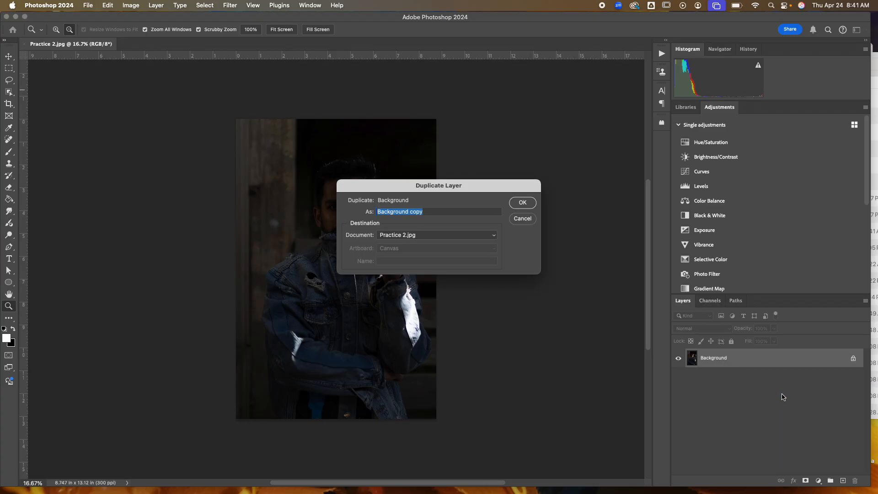
left_click(519, 204)
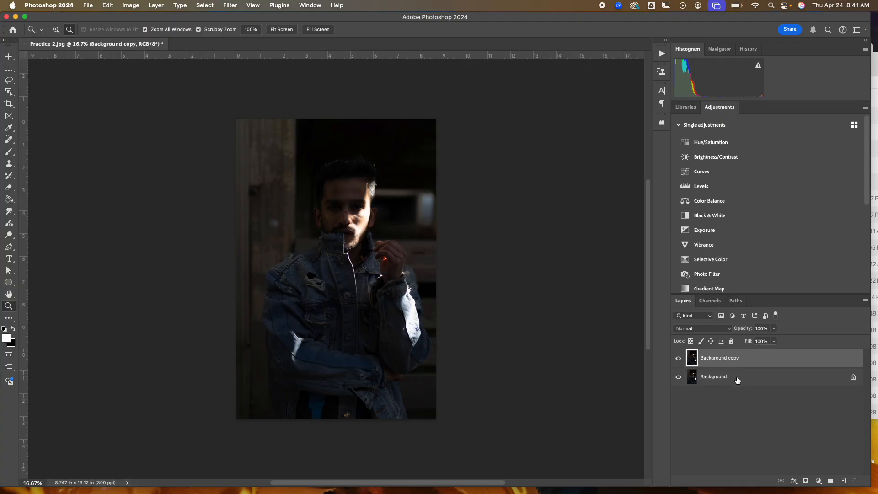
Step: Convert the Background copy layer to a smart object and open the Camera Raw Filter on it
right_click(756, 359)
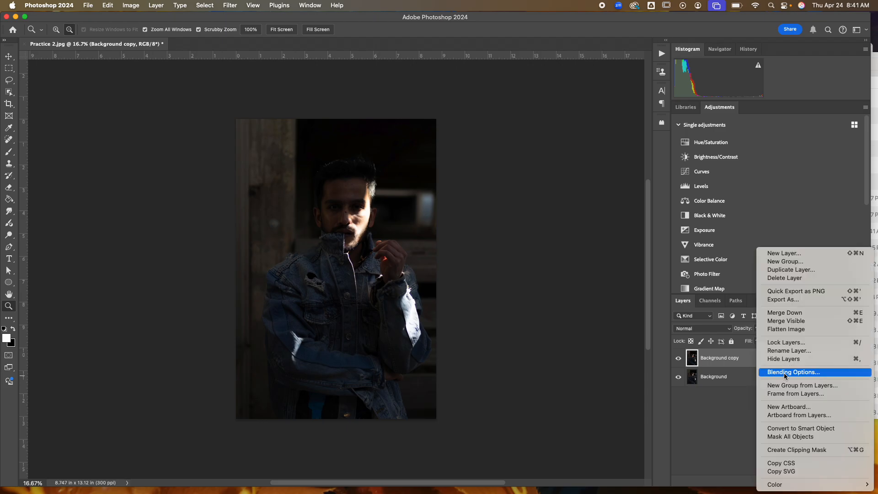
left_click(793, 430)
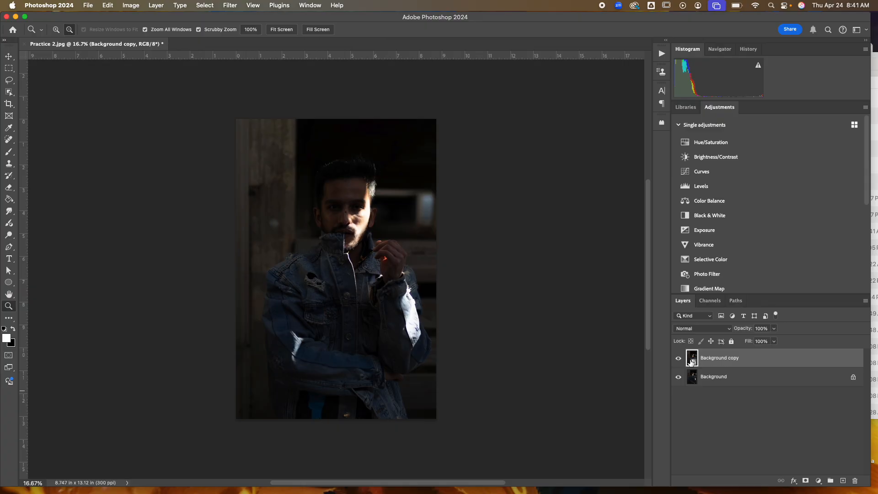
left_click(233, 6)
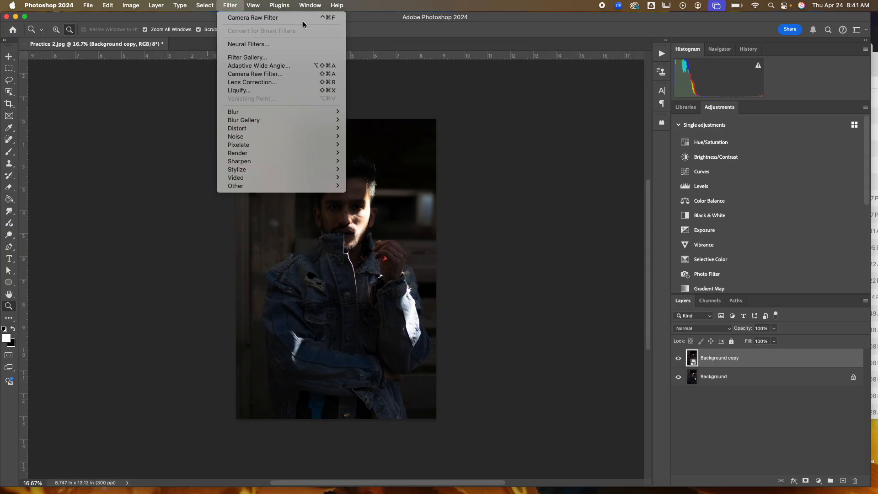
left_click(288, 74)
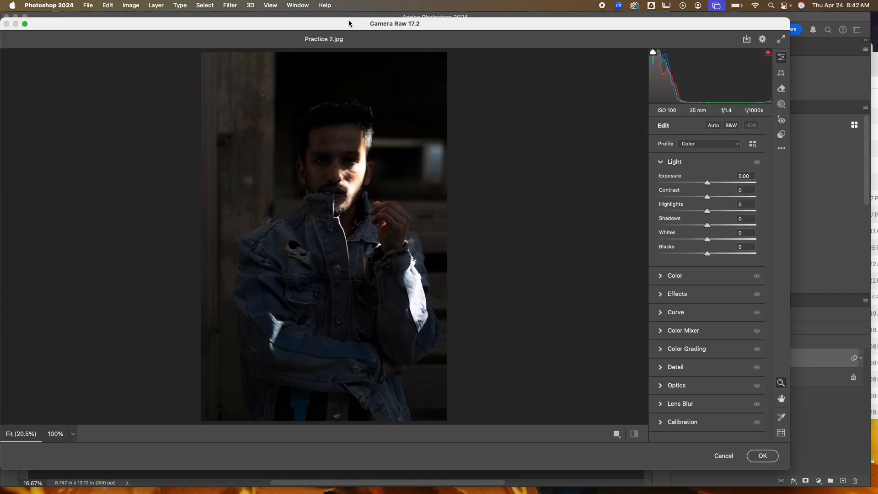
left_click_drag(348, 20, 404, 14)
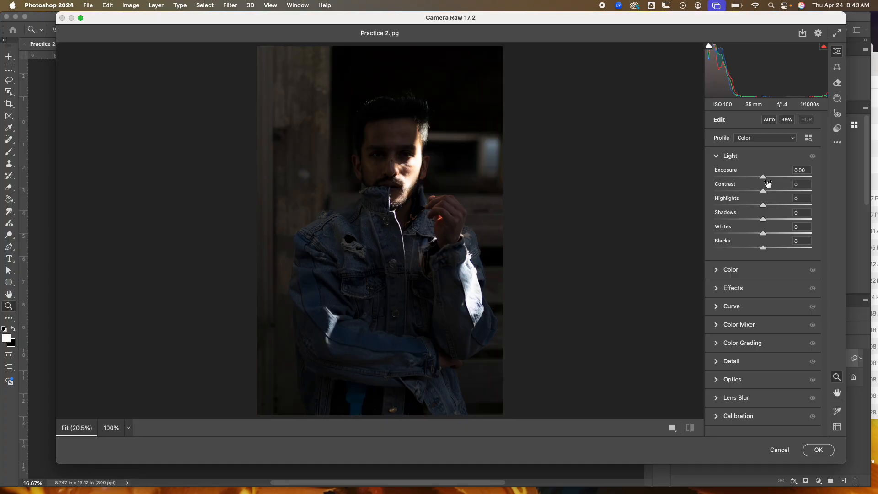
Step: Set Exposure to +0.85 and Contrast to +2 in the Light section
mouse_move(763, 178)
left_mouse_down()
mouse_move(789, 178)
mouse_move(735, 178)
mouse_move(788, 178)
mouse_move(763, 179)
left_mouse_up()
left_click_drag(763, 179, 772, 180)
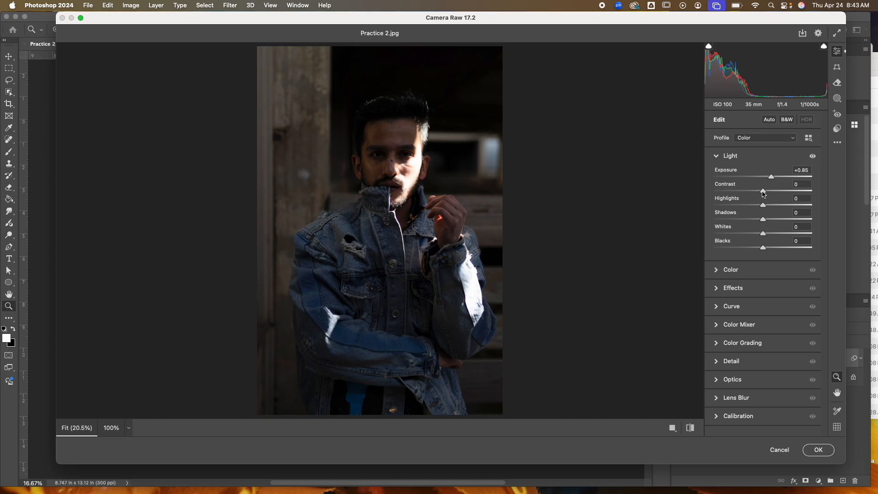
mouse_move(764, 193)
left_mouse_down()
mouse_move(800, 195)
mouse_move(732, 194)
mouse_move(764, 194)
left_mouse_up()
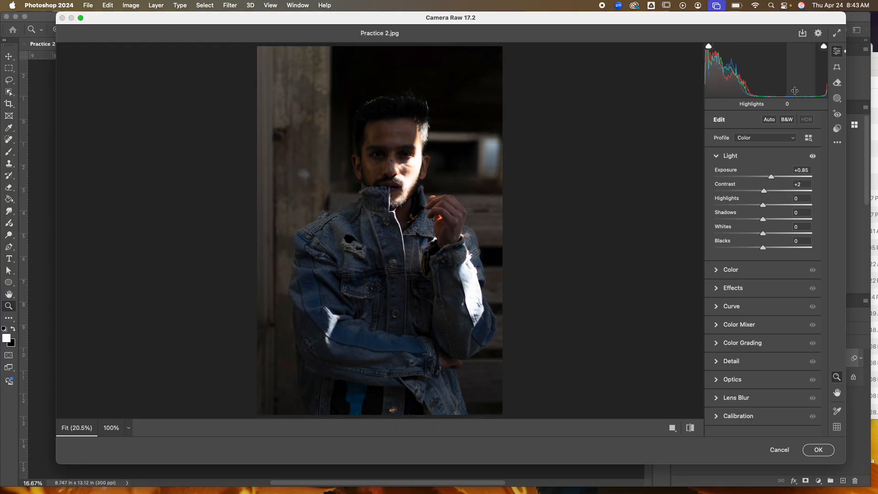
Step: Zoom into the face and set Highlights to -34, Shadows to -1, Whites to -31 and Blacks to +10
left_click_drag(407, 153, 533, 203)
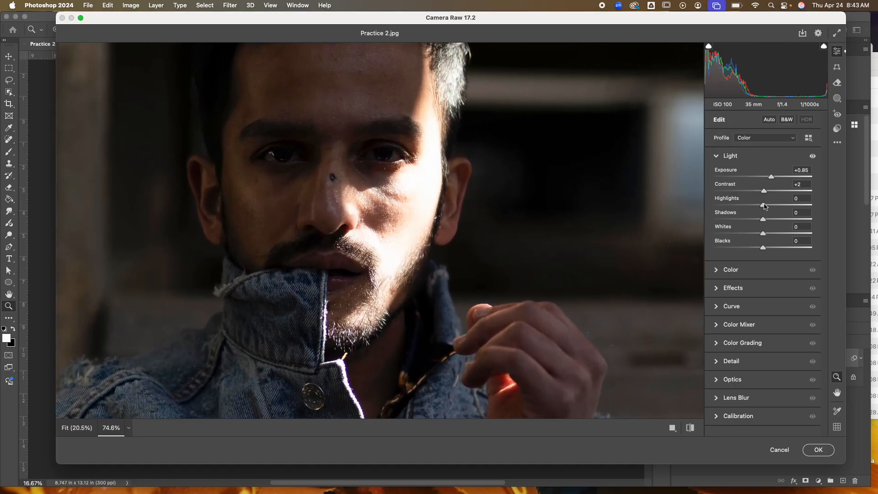
mouse_move(764, 205)
left_mouse_down()
mouse_move(796, 205)
mouse_move(747, 207)
left_mouse_up()
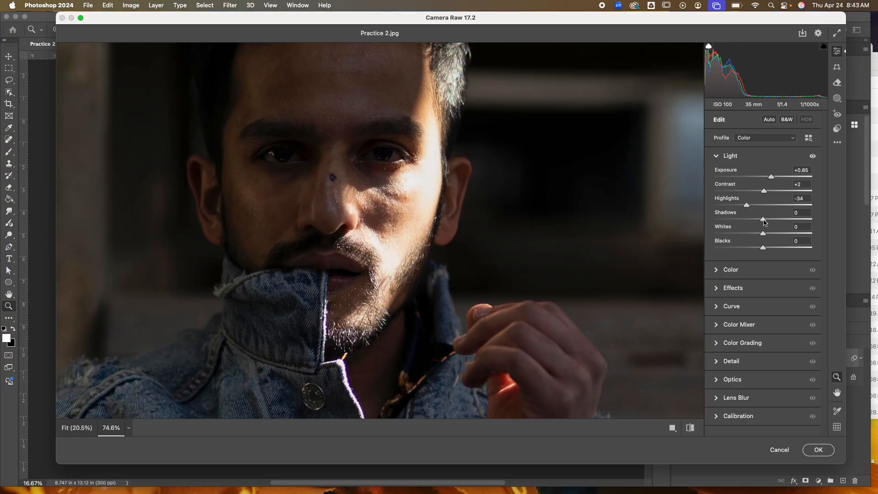
mouse_move(764, 222)
left_mouse_down()
mouse_move(808, 219)
mouse_move(734, 220)
mouse_move(763, 220)
left_mouse_up()
left_click_drag(764, 235, 742, 233)
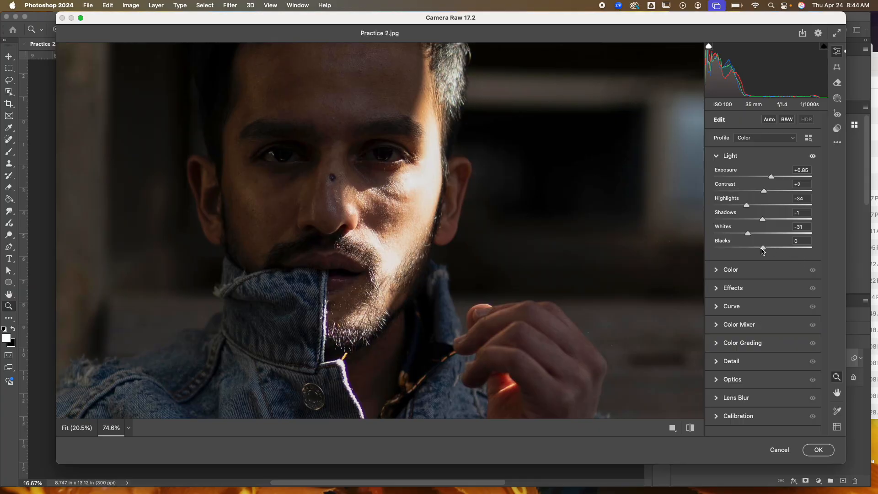
mouse_move(762, 251)
left_mouse_down()
mouse_move(814, 250)
mouse_move(749, 250)
mouse_move(768, 249)
left_mouse_up()
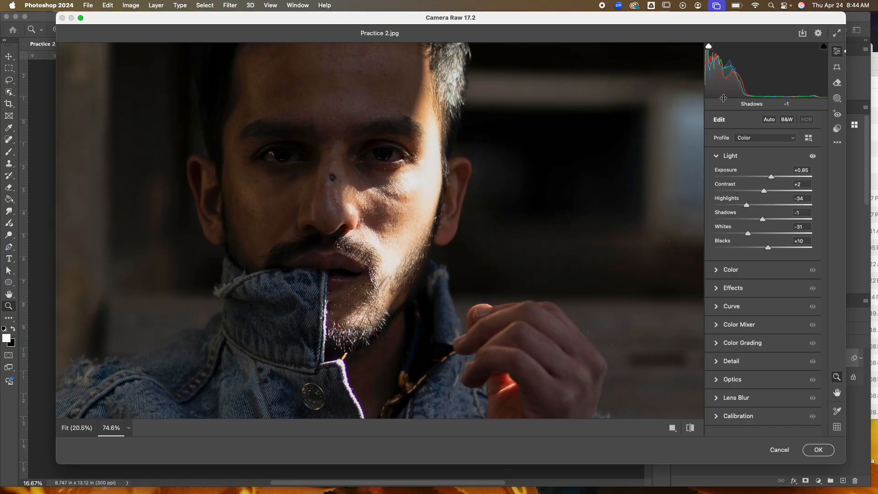
Step: Turn on the shadow clipping warning, zoom out, and set Blacks to +6 and Whites to +18
left_click(709, 47)
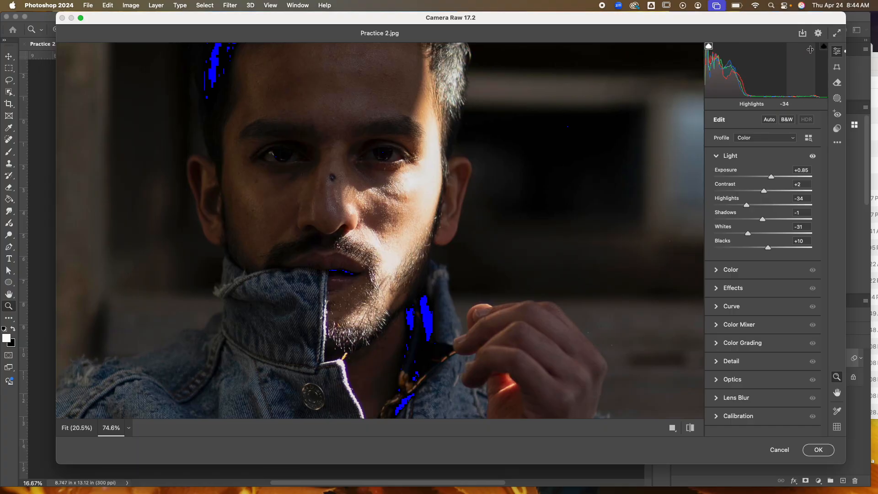
left_click_drag(482, 170, 448, 165)
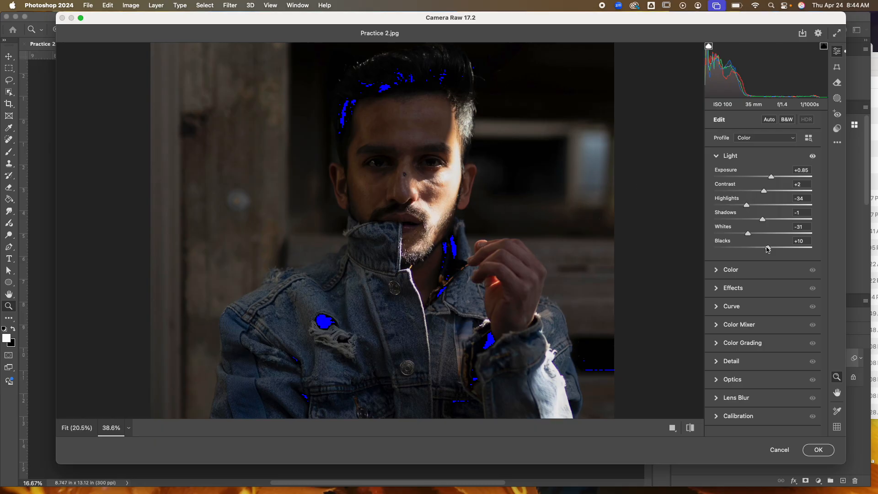
mouse_move(768, 248)
left_mouse_down()
mouse_move(746, 248)
mouse_move(766, 248)
left_mouse_up()
left_click_drag(749, 235, 791, 234)
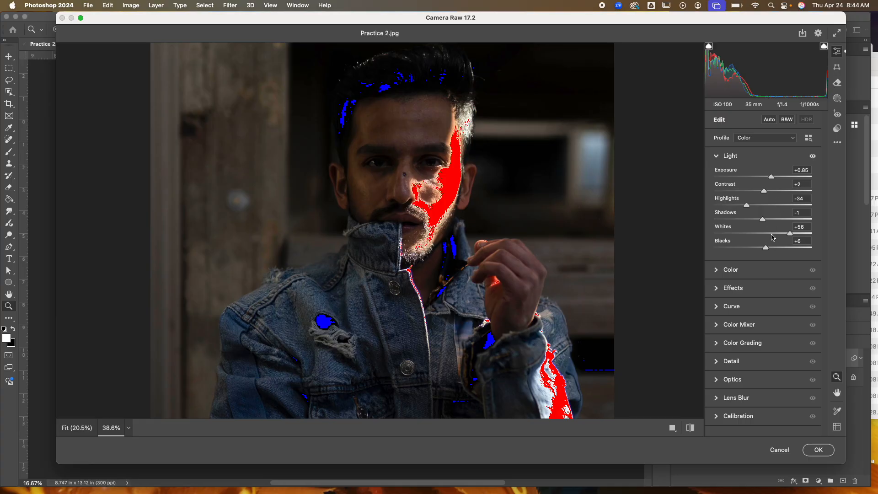
left_click(772, 236)
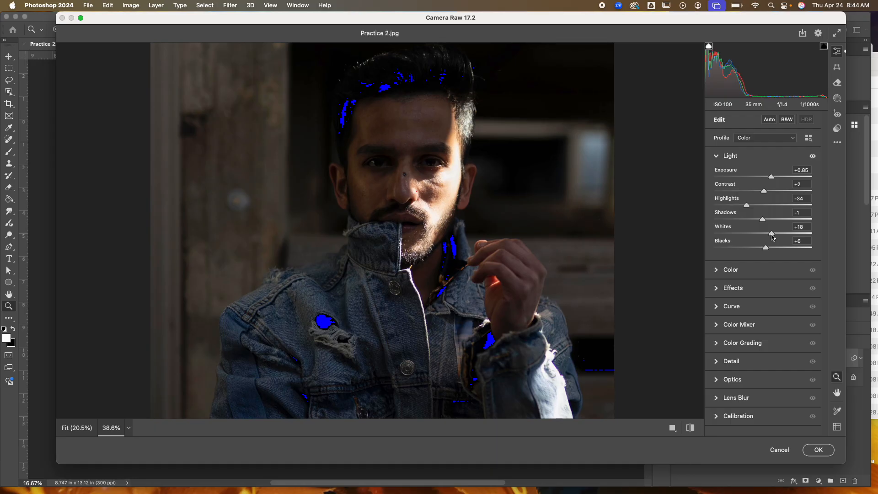
Step: Set Whites to +30, zoom out, and turn off the clipping warnings
left_click_drag(773, 236, 778, 237)
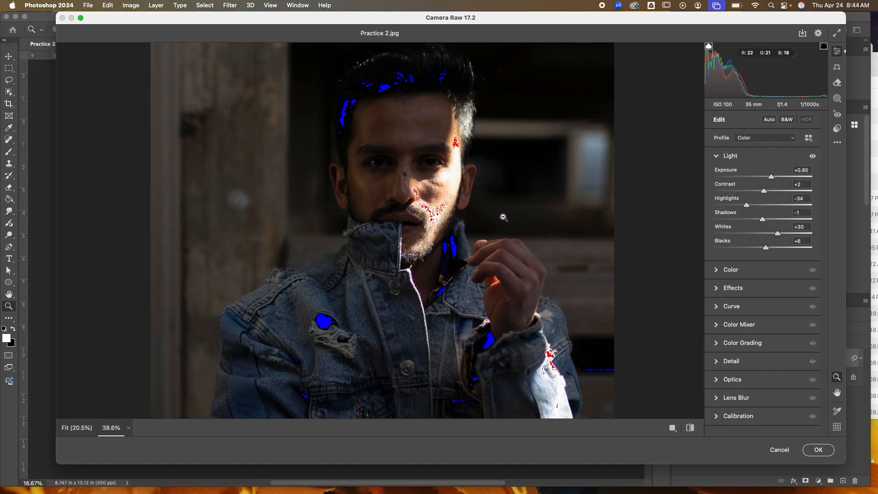
scroll(506, 219, "down", 3)
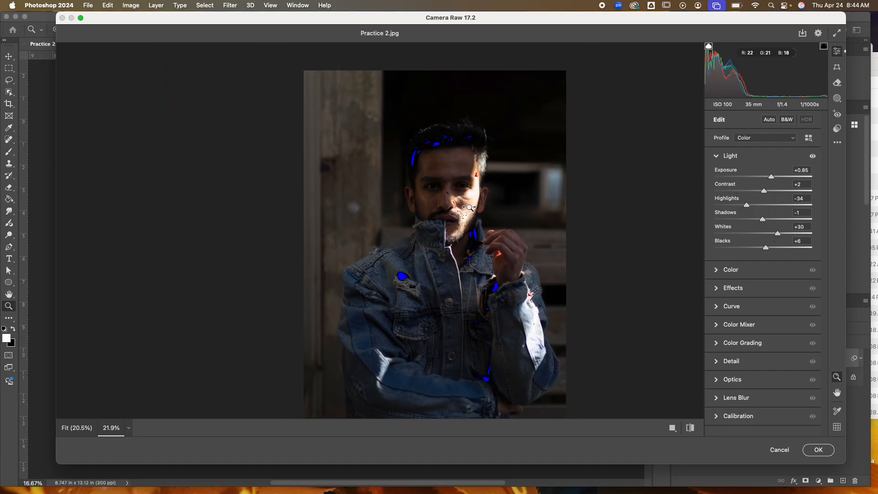
left_click(708, 46)
left_click(824, 47)
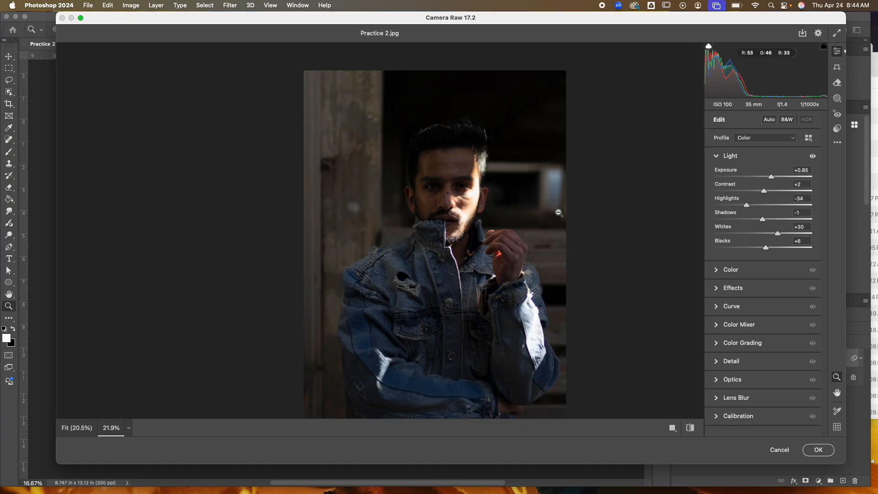
Step: Set Shadows to +21 and Exposure to +1.15 in the Light section
scroll(484, 215, "down", 3)
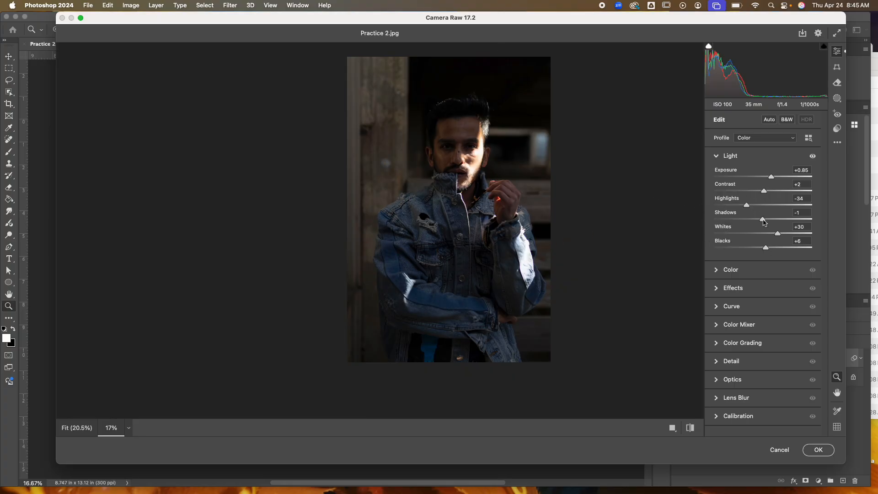
left_click_drag(764, 221, 774, 221)
left_click_drag(772, 178, 774, 178)
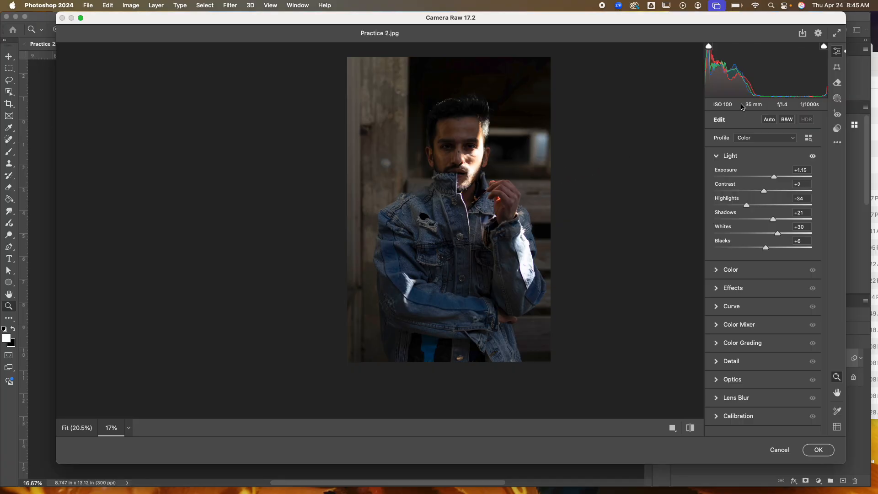
Step: With the highlight clipping warning temporarily shown, lower Whites to +22
left_click(823, 48)
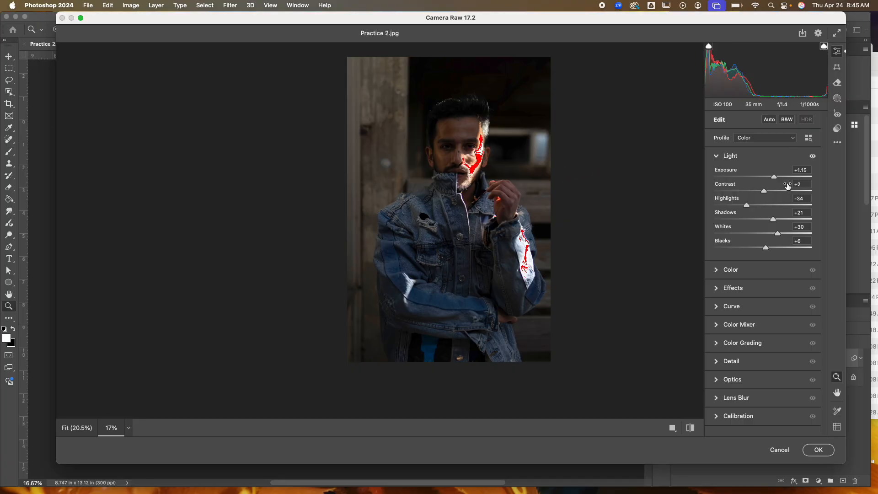
left_click_drag(780, 237, 775, 237)
left_click(824, 48)
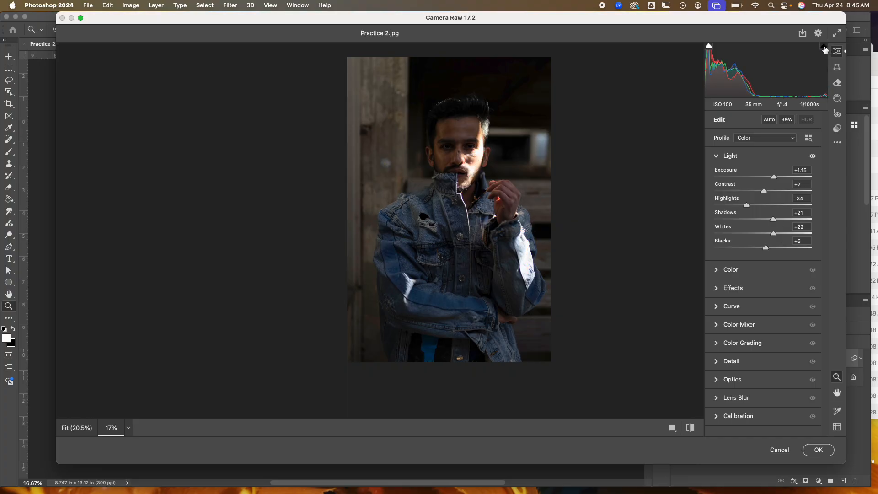
Step: Collapse the Light section, open the Color section, zoom into the face, and set Temperature to +8
left_click(717, 158)
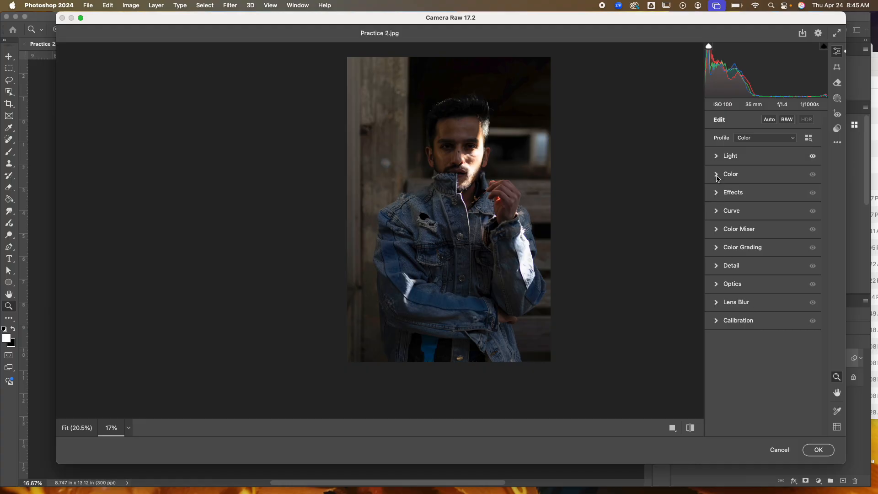
left_click(717, 176)
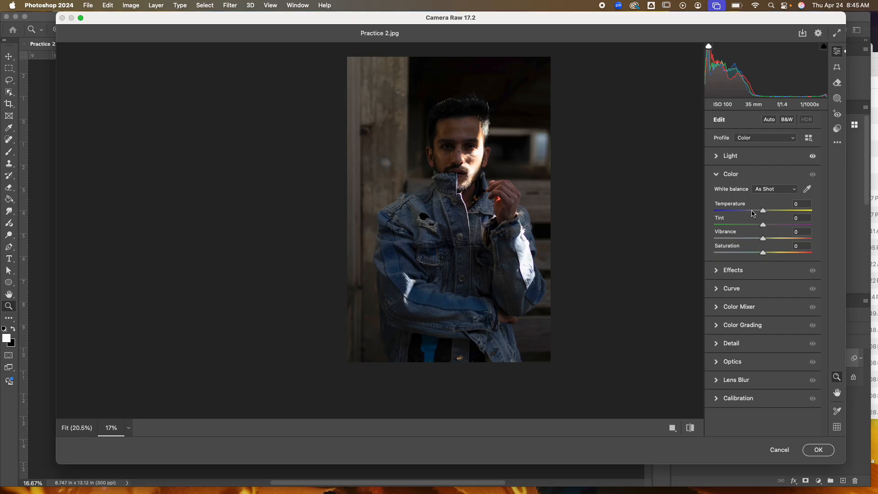
left_click(457, 153)
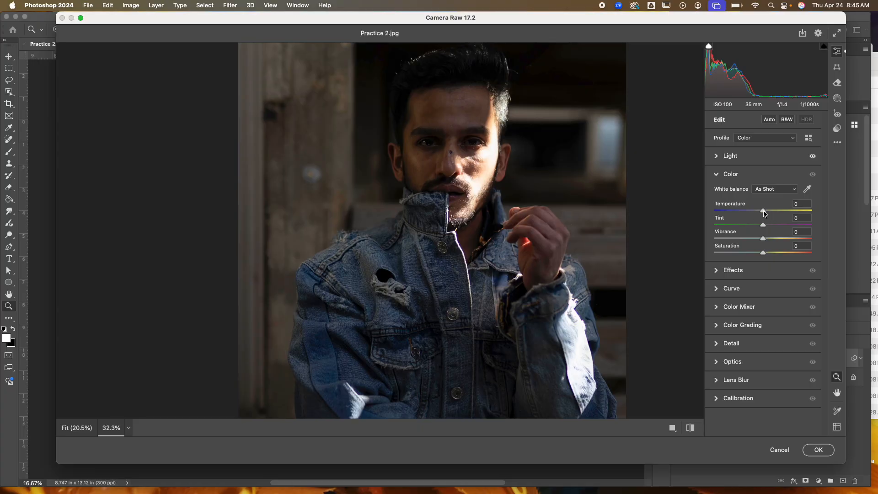
mouse_move(764, 214)
left_mouse_down()
mouse_move(783, 214)
mouse_move(751, 214)
mouse_move(762, 213)
left_mouse_up()
left_click_drag(762, 213, 769, 212)
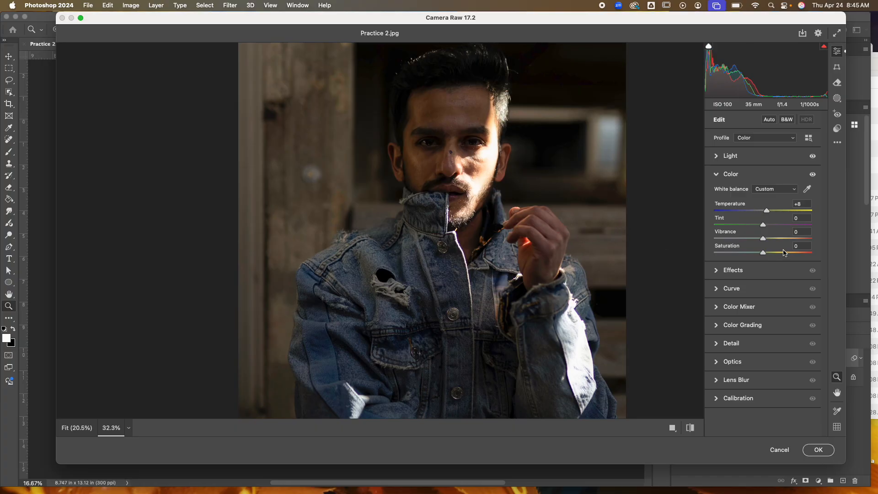
Step: Set Tint to -3, Saturation to +2 and Vibrance to -19
mouse_move(763, 227)
left_mouse_down()
mouse_move(798, 227)
mouse_move(738, 226)
mouse_move(762, 227)
left_mouse_up()
mouse_move(729, 236)
mouse_move(763, 255)
left_mouse_down()
mouse_move(811, 254)
mouse_move(728, 255)
mouse_move(763, 254)
left_mouse_up()
left_click_drag(764, 240, 792, 241)
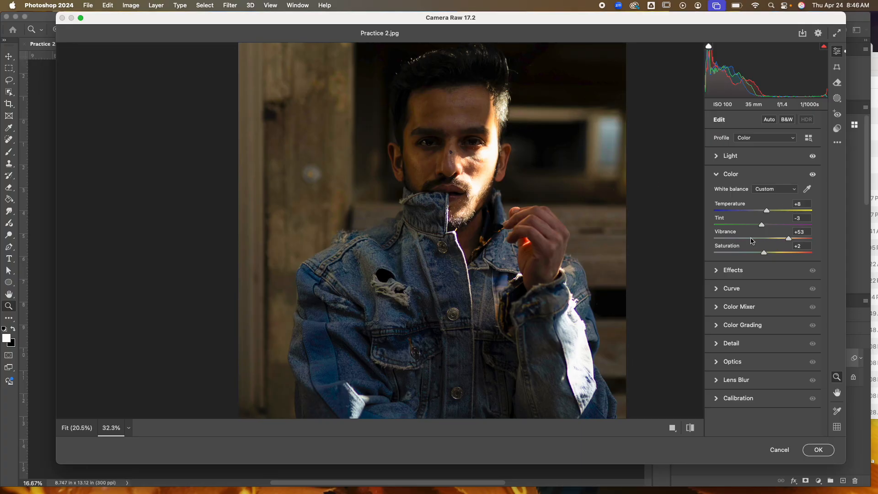
left_click_drag(746, 242, 751, 240)
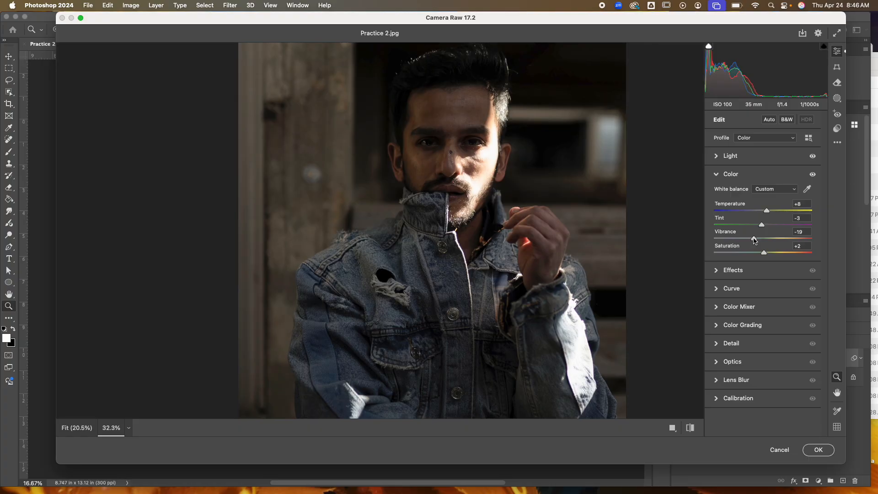
Step: Collapse the Color section, open the Effects section, zoom into the jacket, and set Texture to +25
scroll(610, 244, "down", 5)
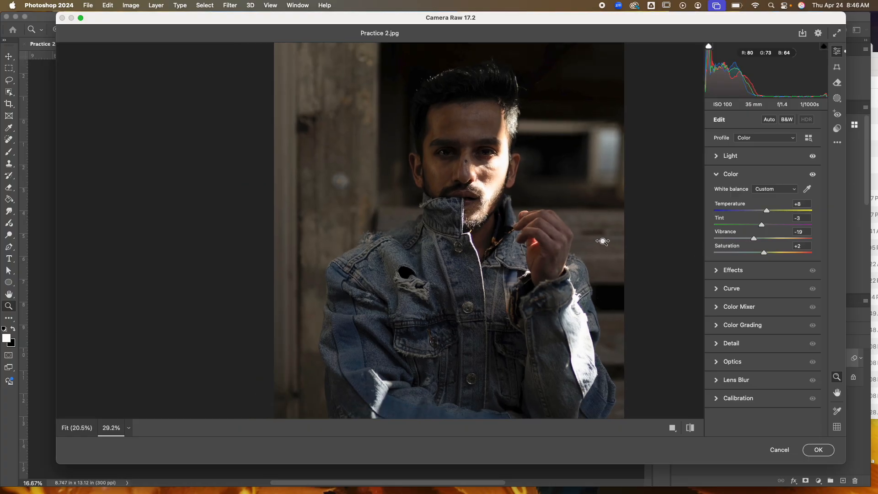
scroll(582, 234, "down", 3)
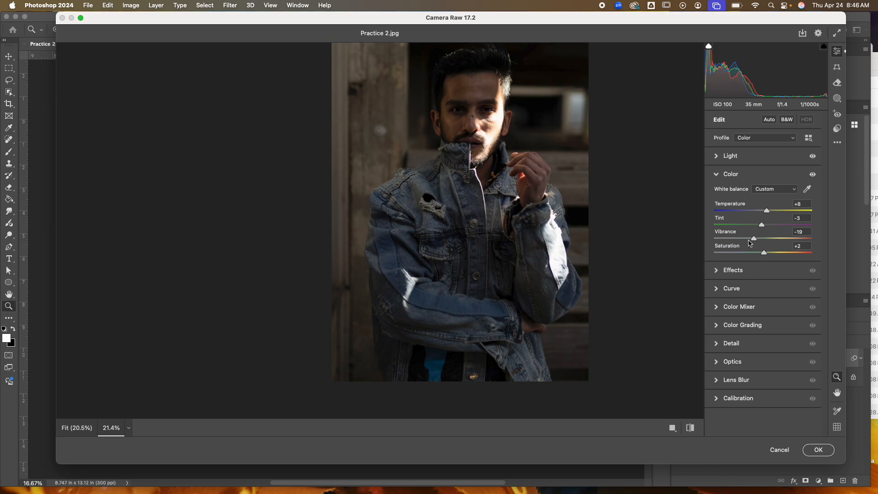
left_click(716, 175)
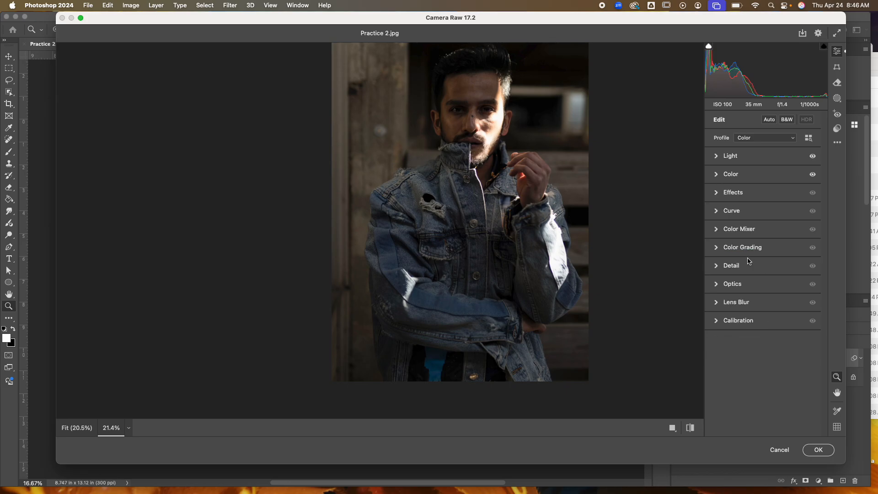
left_click(716, 194)
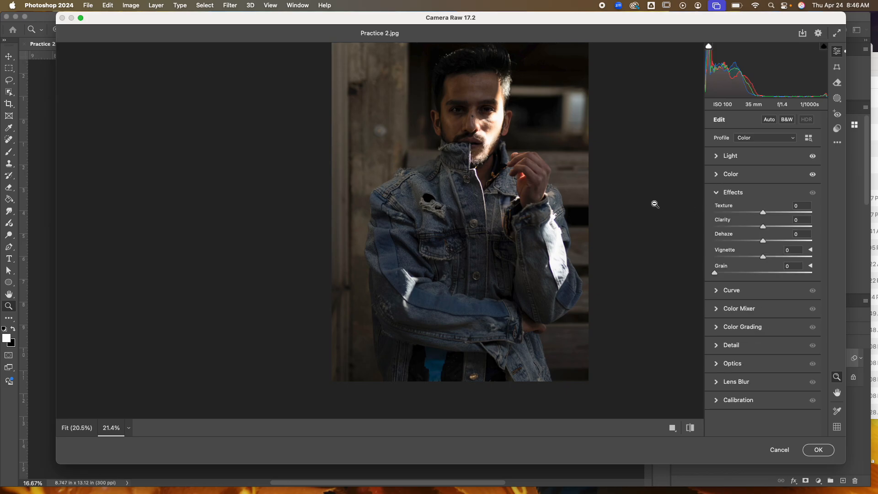
scroll(512, 181, "up", 10)
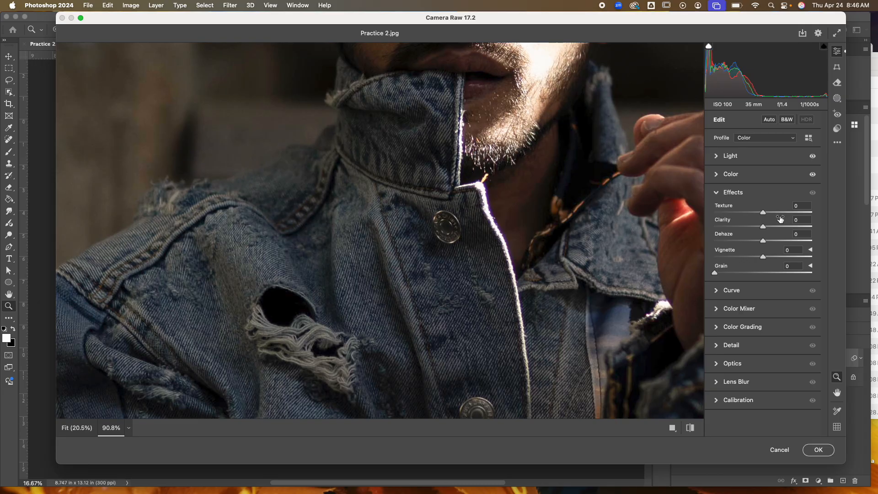
mouse_move(763, 215)
left_mouse_down()
mouse_move(797, 215)
mouse_move(741, 215)
mouse_move(775, 215)
left_mouse_up()
mouse_move(724, 222)
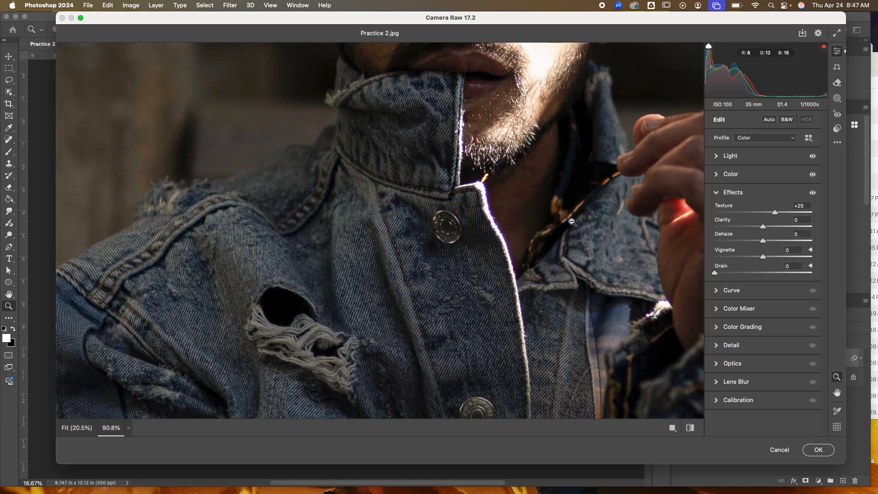
Step: Set Clarity to +12 in the Effects section
scroll(611, 225, "down", 5)
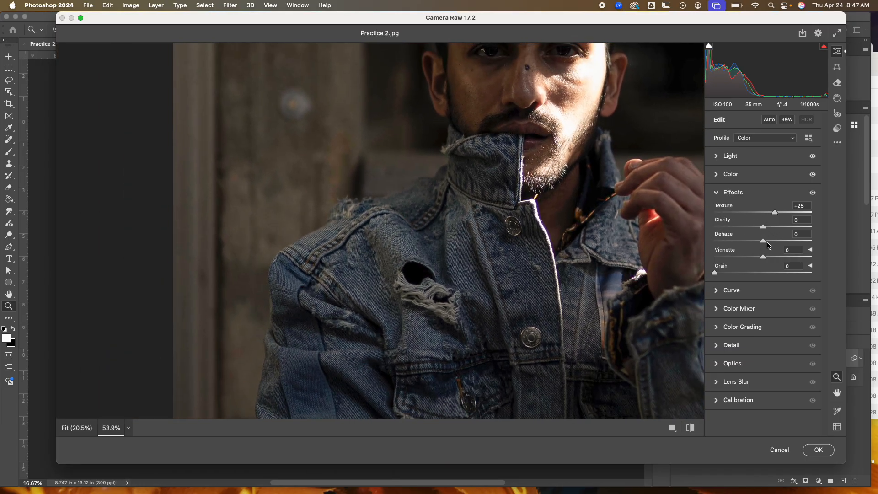
mouse_move(765, 228)
left_mouse_down()
mouse_move(786, 227)
mouse_move(754, 227)
mouse_move(772, 228)
left_mouse_up()
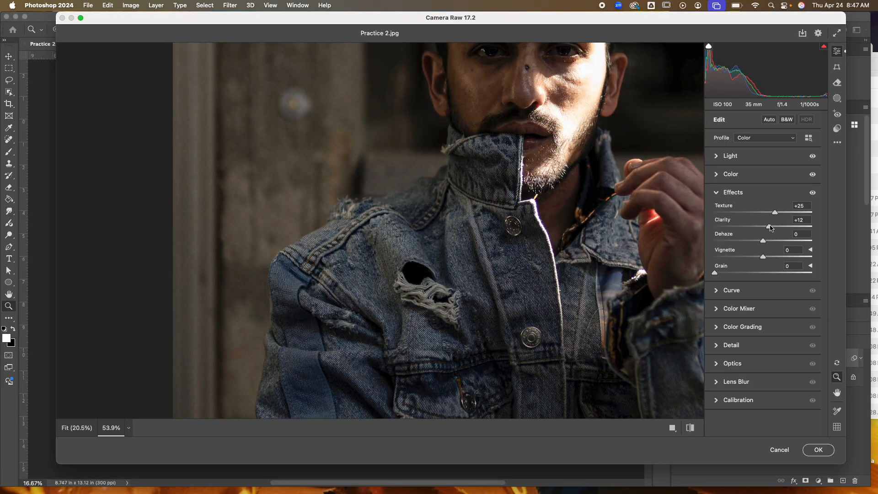
Step: Set the Vignette amount to -25
scroll(659, 237, "right", 3)
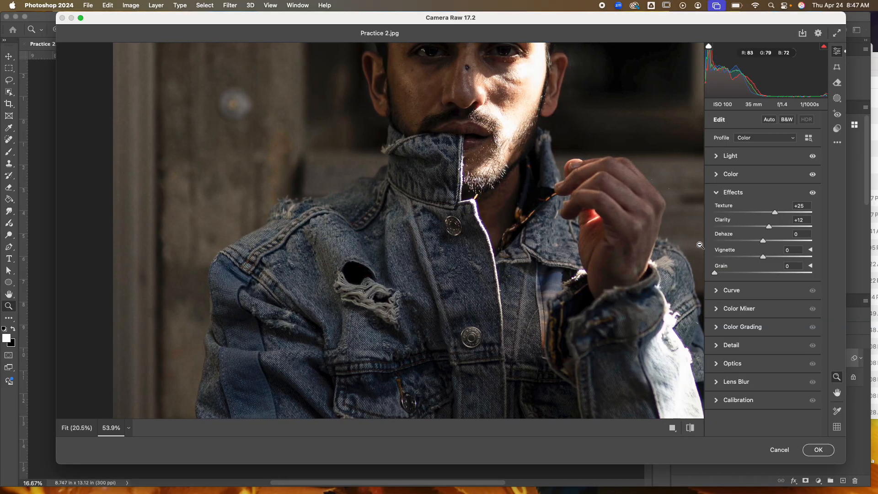
scroll(615, 234, "down", 5)
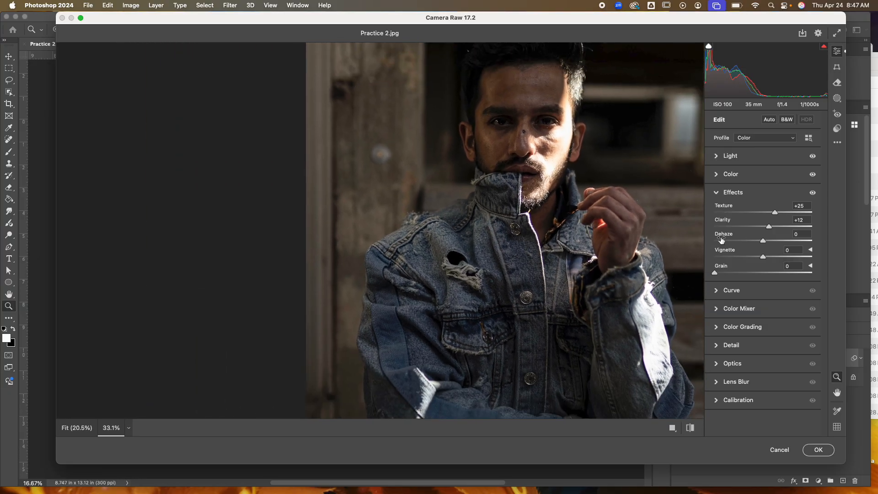
mouse_move(723, 238)
mouse_move(764, 243)
left_mouse_down()
mouse_move(795, 243)
mouse_move(732, 243)
mouse_move(768, 243)
left_mouse_up()
scroll(603, 212, "down", 5)
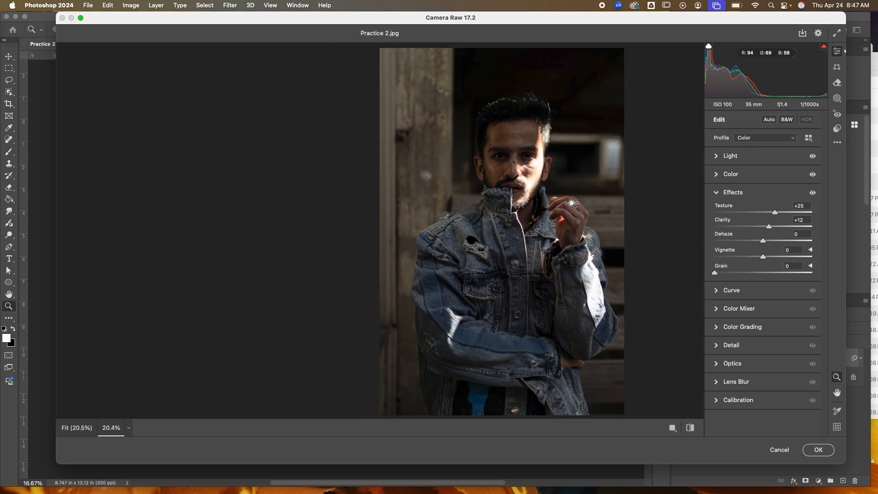
scroll(572, 213, "down", 1)
scroll(571, 213, "up", 1)
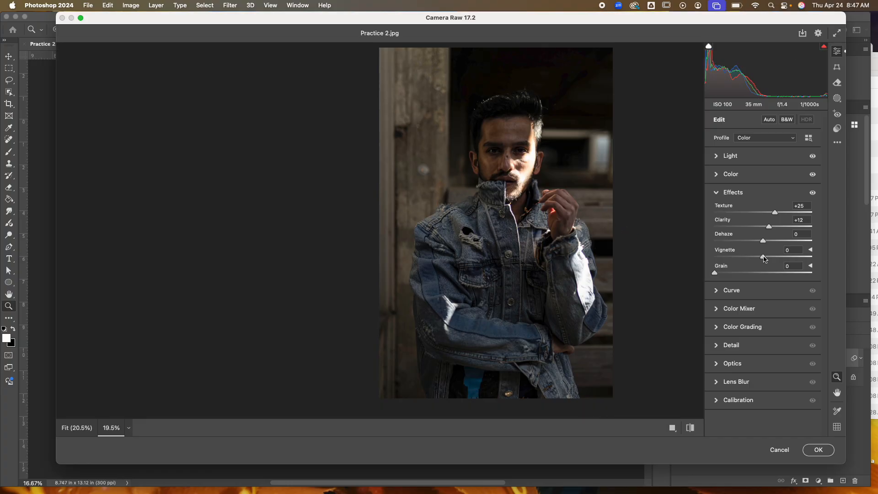
left_click_drag(764, 259, 732, 259)
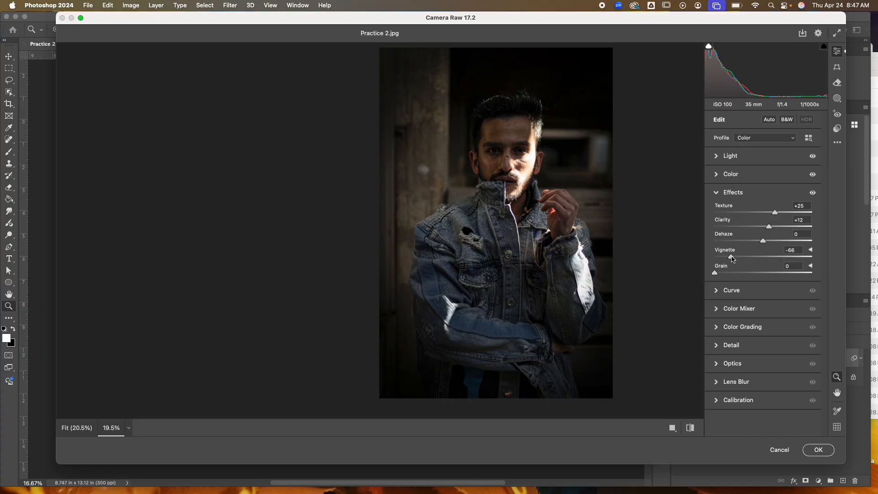
left_click_drag(733, 259, 762, 259)
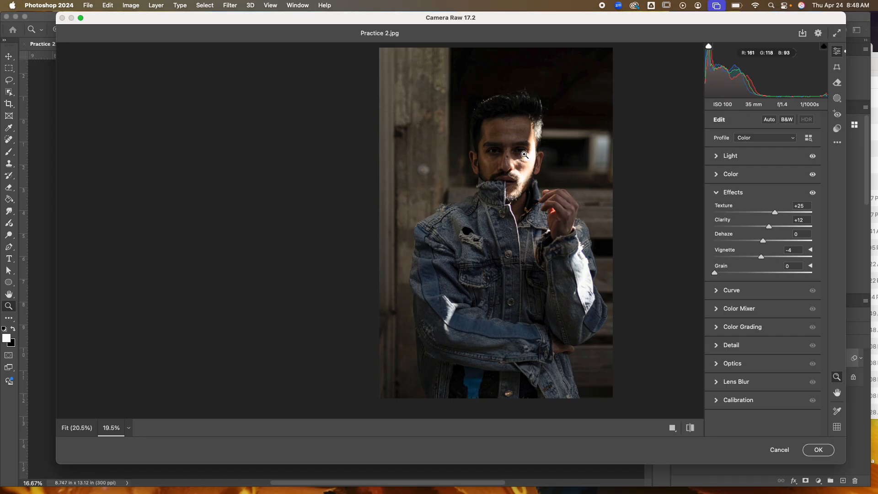
mouse_move(760, 257)
left_mouse_down()
mouse_move(720, 261)
mouse_move(752, 261)
left_mouse_up()
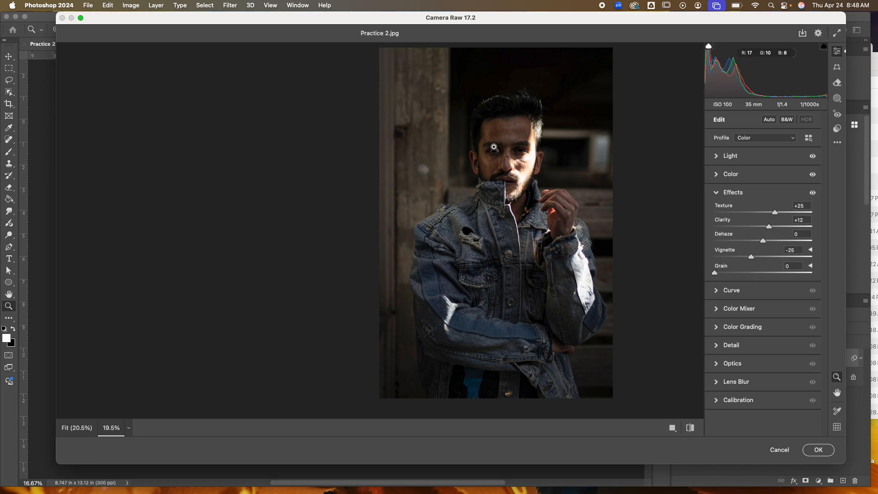
Step: Zoom into the face and set Grain to 26
left_click_drag(492, 146, 593, 212)
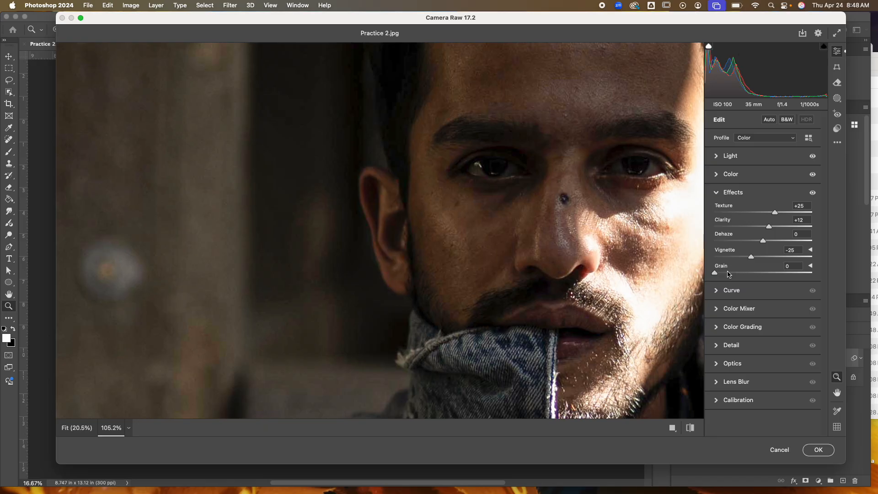
left_click_drag(717, 276, 817, 276)
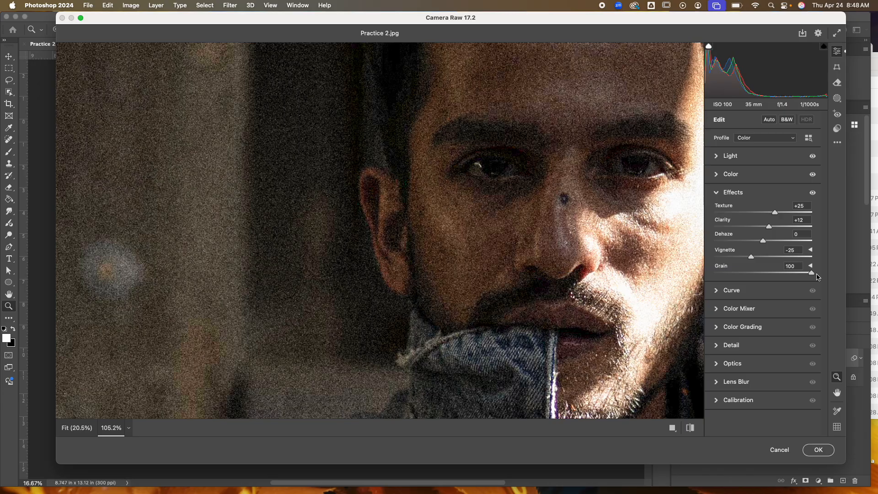
left_click_drag(818, 276, 743, 275)
Step: Collapse the Effects section and open the Curve section
scroll(626, 257, "right", 4)
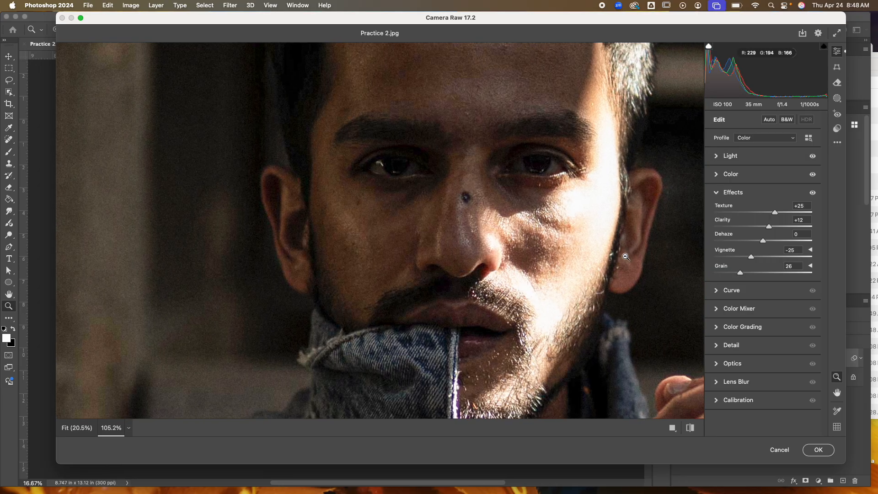
left_click_drag(614, 259, 555, 236)
scroll(544, 238, "down", 3)
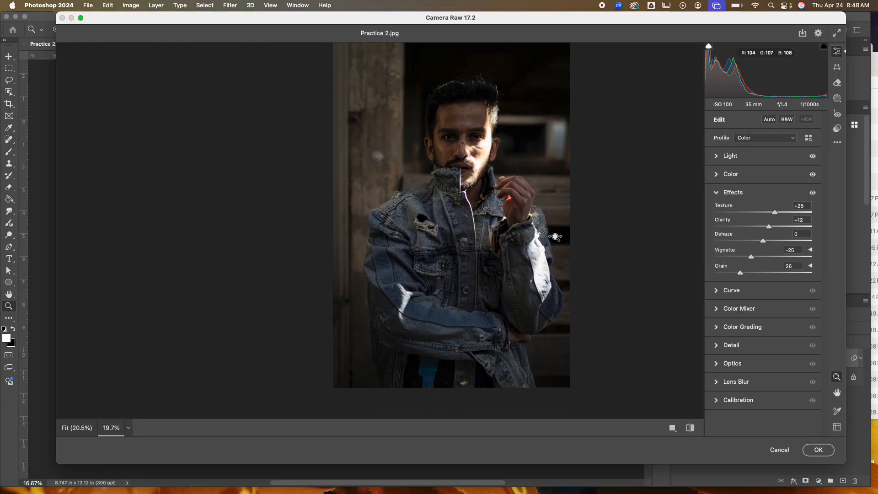
scroll(541, 233, "up", 2)
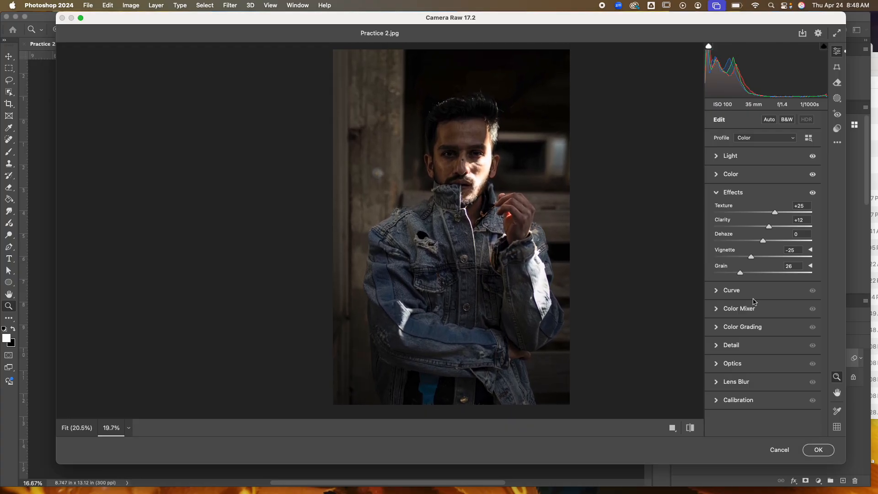
left_click(718, 194)
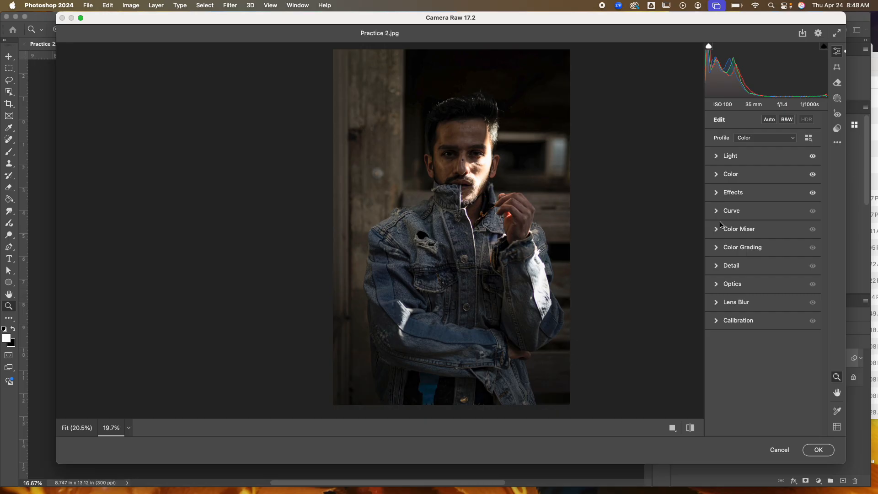
left_click(718, 213)
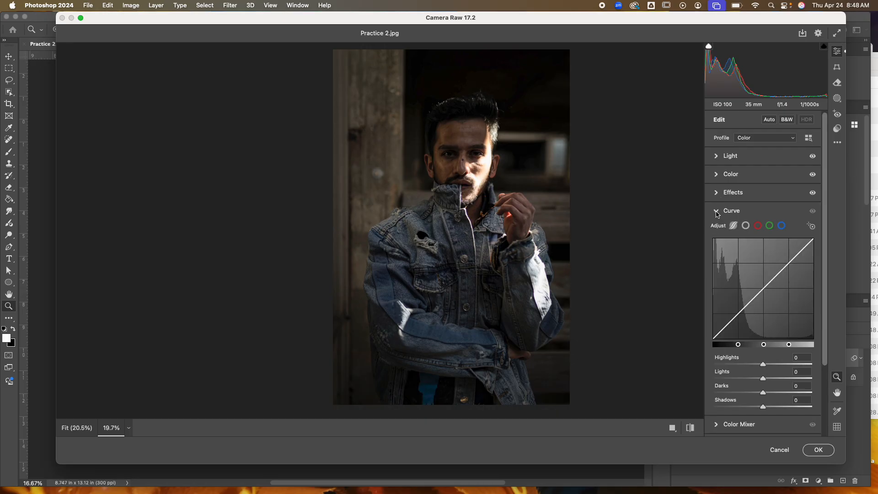
Step: Collapse the Curve section and open the Color Mixer's HSL Hue sliders
left_click(717, 212)
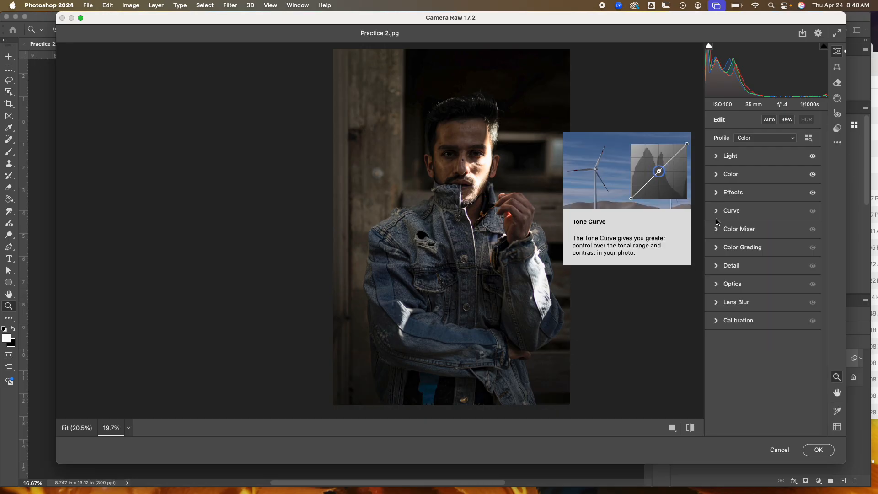
left_click(717, 231)
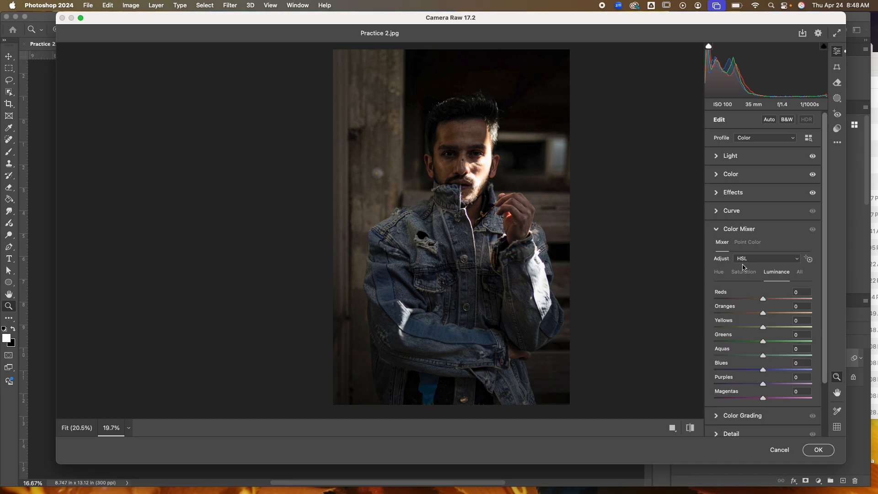
scroll(750, 283, "down", 1)
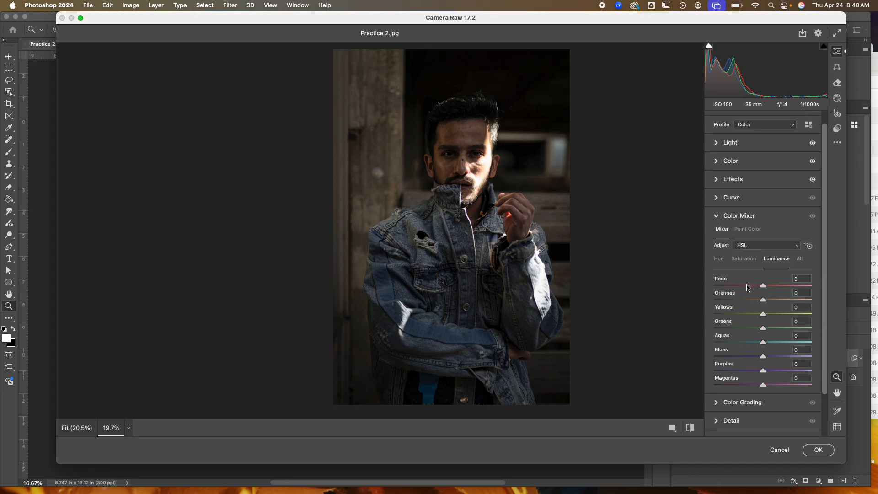
left_click(720, 259)
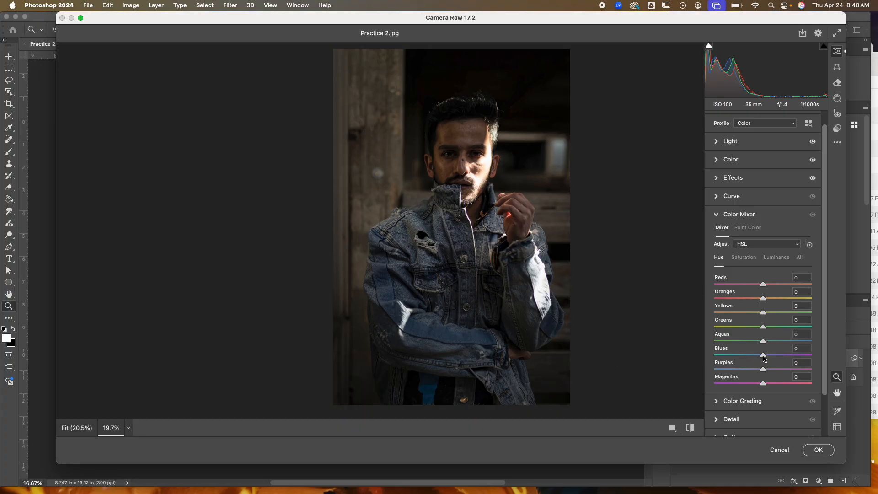
Step: Set the Blues hue to +2 and the Oranges hue to +1 in the Color Mixer
left_click_drag(764, 357, 818, 359)
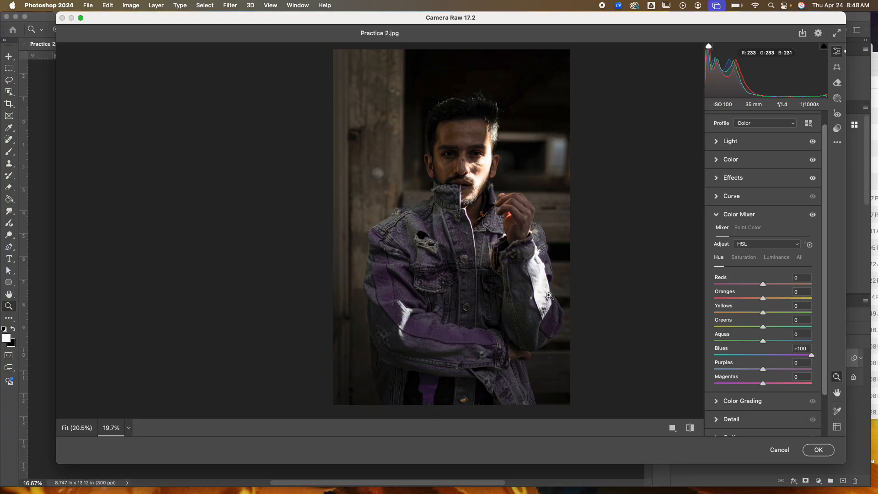
scroll(477, 318, "up", 5)
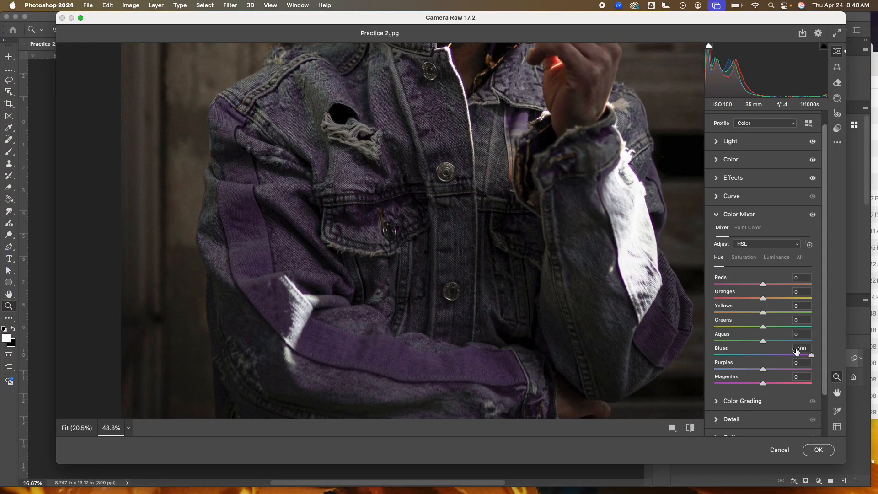
left_click_drag(811, 356, 764, 358)
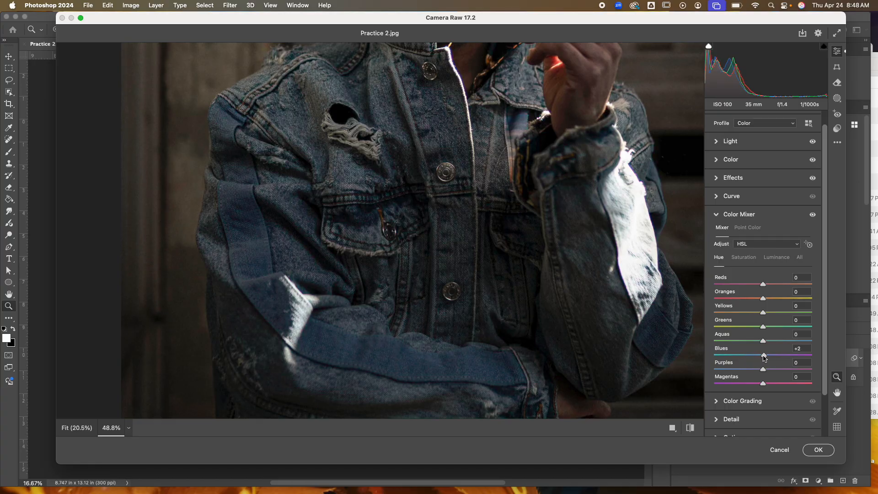
scroll(613, 273, "up", 5)
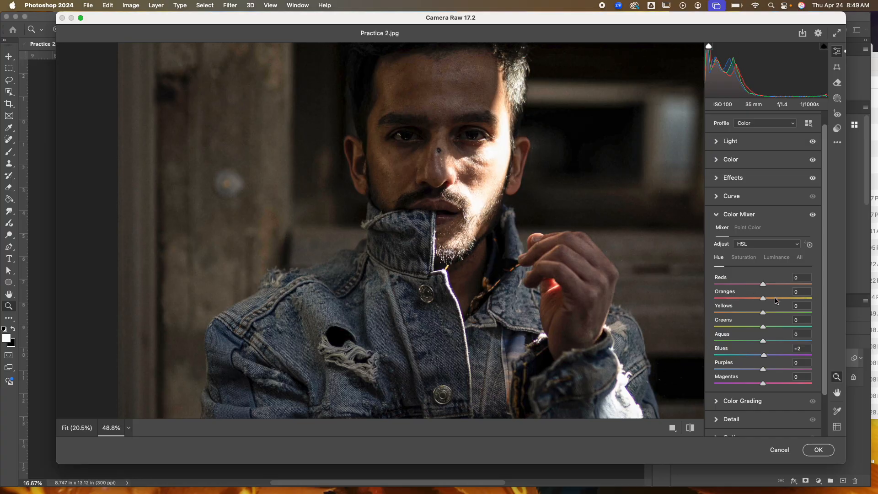
left_click_drag(765, 300, 789, 300)
Step: Switch to Saturation and set the Blues saturation to +39
scroll(572, 258, "down", 5)
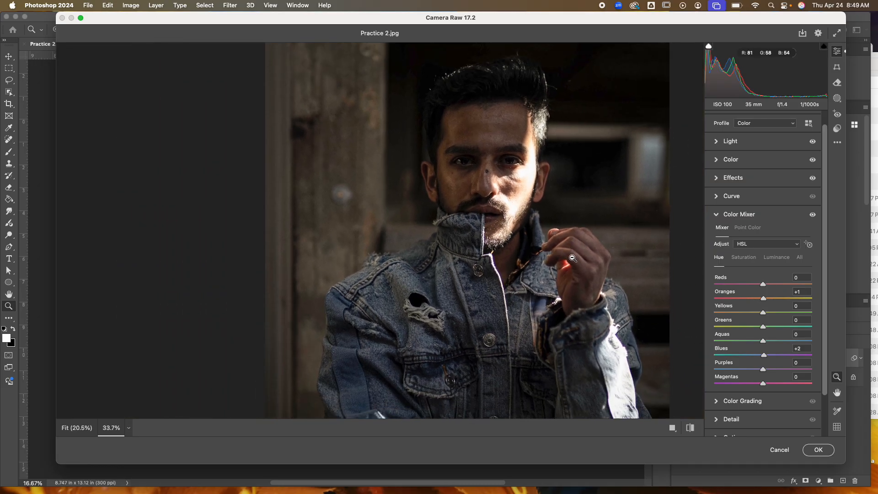
left_click(744, 258)
scroll(541, 274, "down", 4)
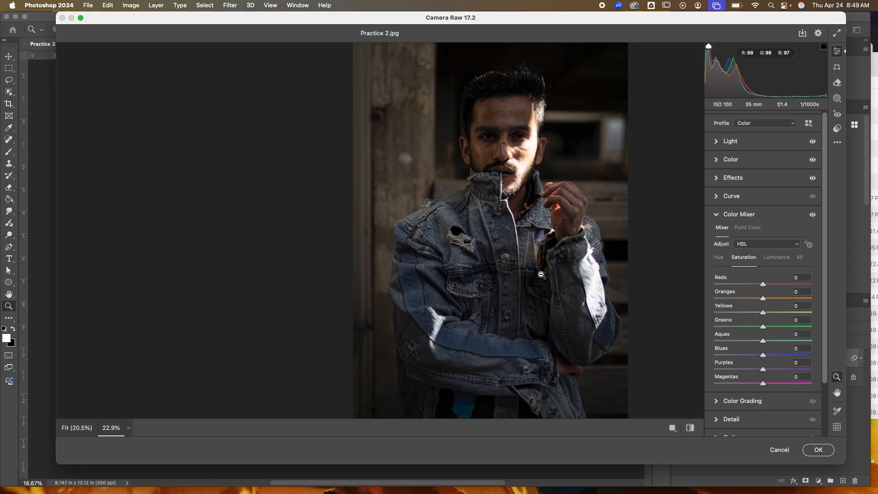
scroll(542, 275, "down", 3)
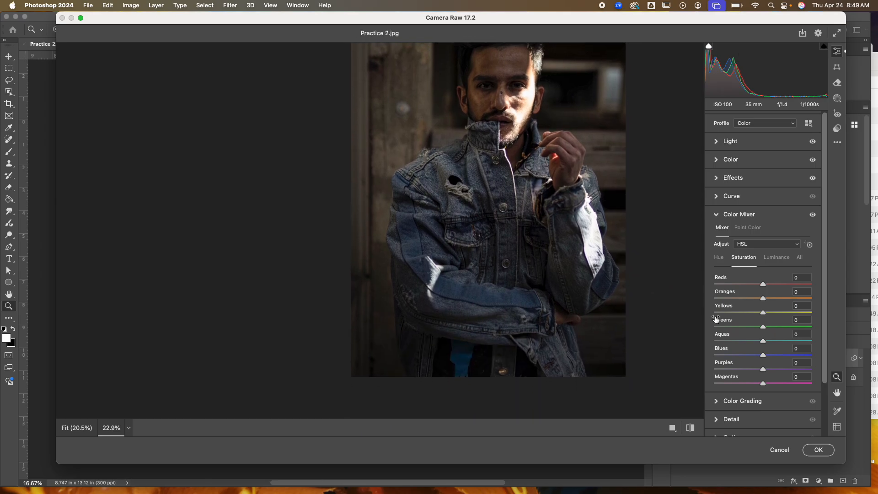
left_click_drag(763, 356, 783, 362)
Step: Switch to Luminance and raise the Blues luminance slider, nudging the Reds slider
scroll(621, 273, "up", 3)
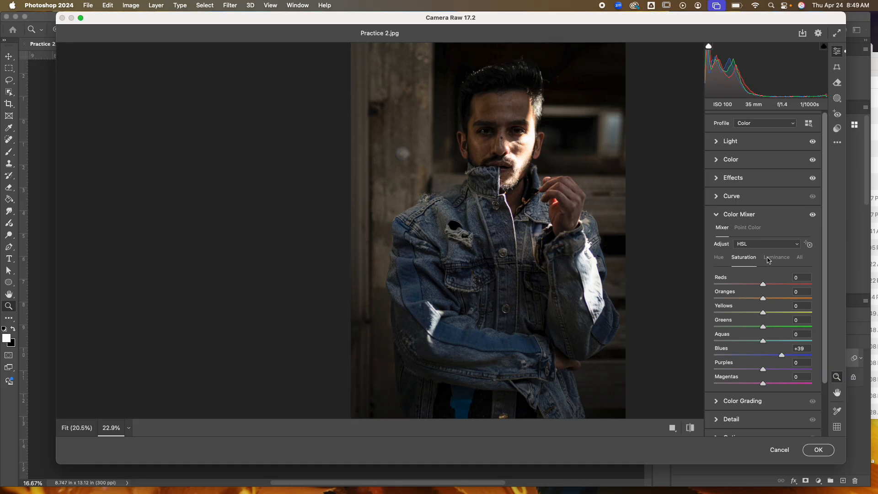
left_click(772, 259)
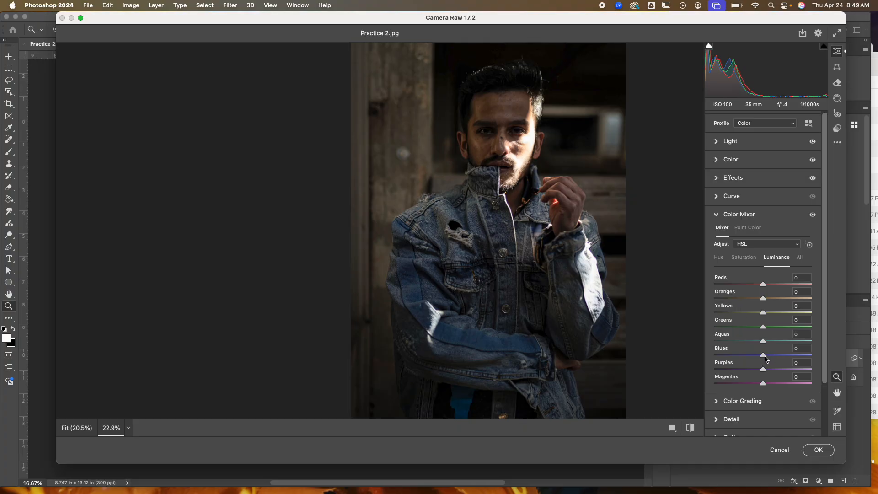
left_click_drag(764, 358, 787, 361)
mouse_move(763, 284)
left_mouse_down()
mouse_move(806, 285)
mouse_move(728, 284)
mouse_move(777, 286)
mouse_move(764, 286)
left_mouse_up()
Step: Collapse the Color Mixer, open the Detail section and zoom in to inspect the face's detail
left_click(716, 215)
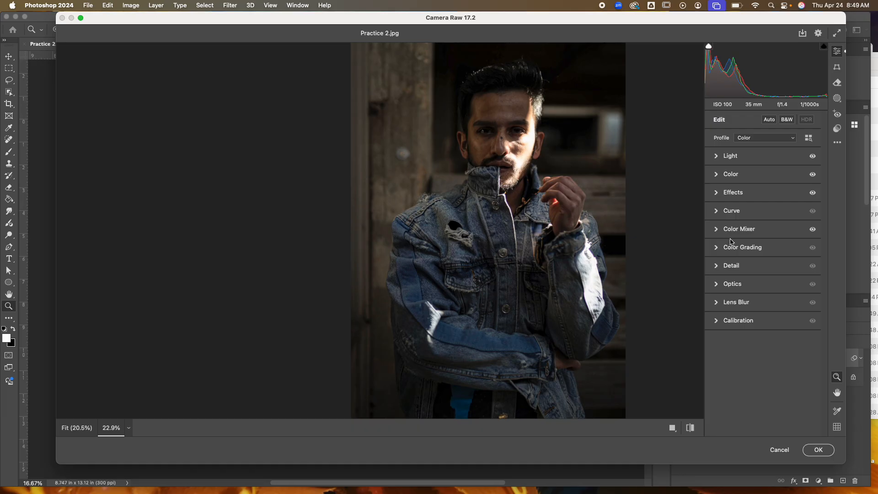
left_click(718, 269)
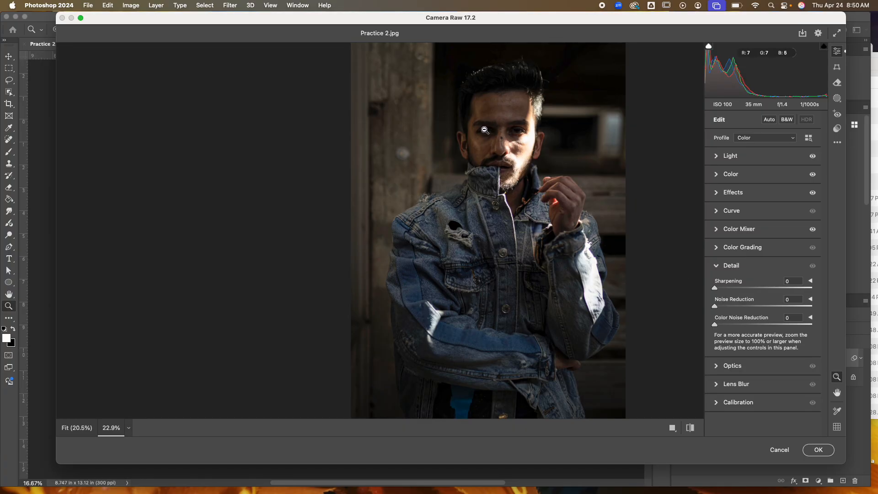
left_click_drag(485, 130, 552, 184)
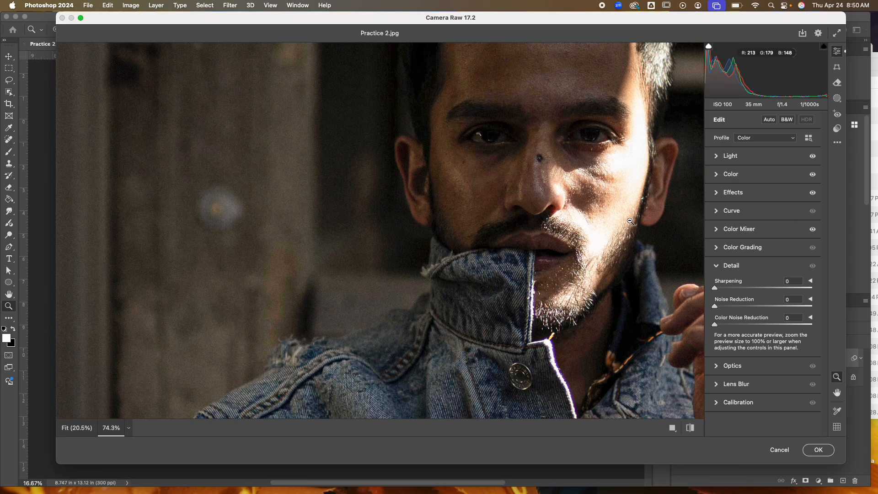
left_click_drag(631, 221, 538, 207)
scroll(588, 206, "right", 4)
scroll(588, 206, "down", 1)
scroll(538, 206, "down", 3)
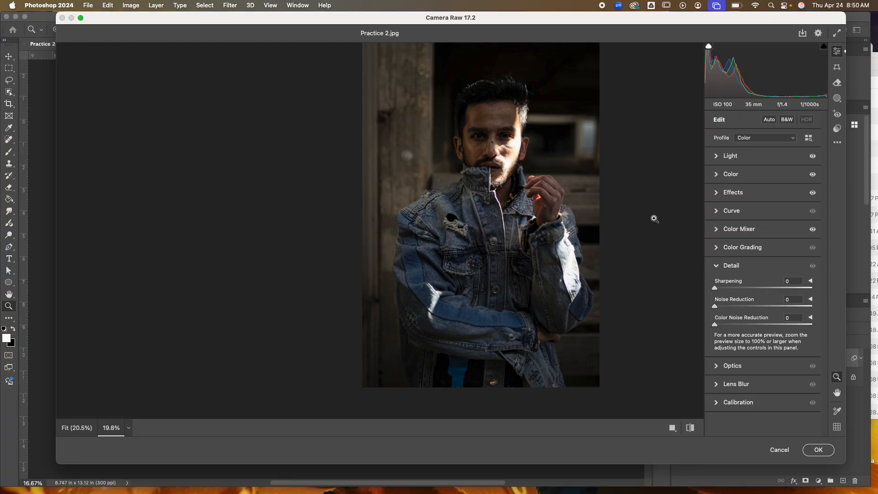
Step: Open Masking and create an Objects mask by brushing over the man
left_click(838, 99)
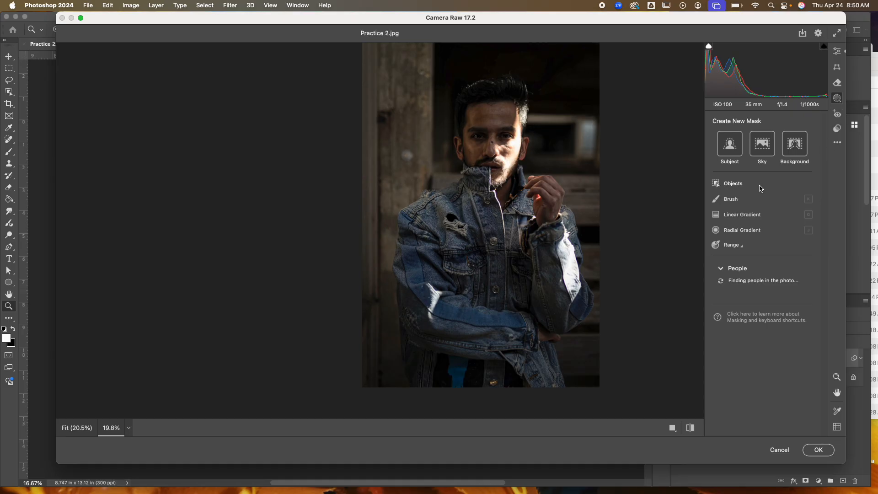
left_click(728, 185)
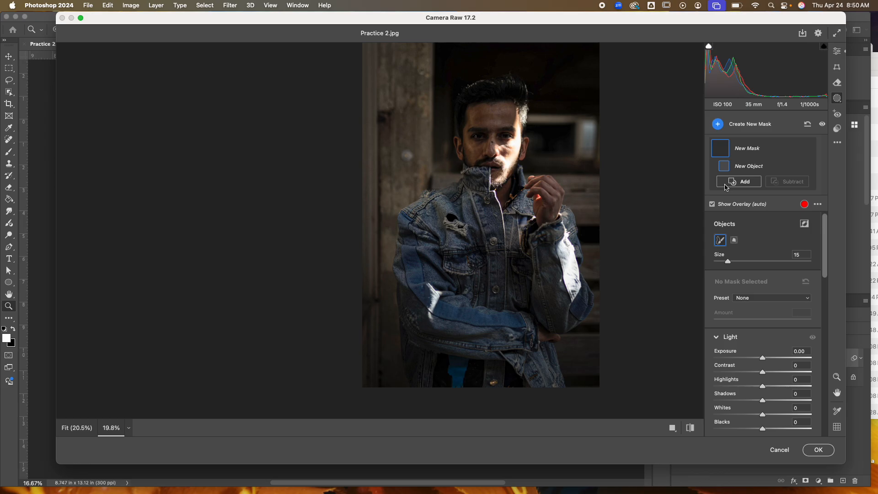
mouse_move(476, 146)
left_mouse_down()
mouse_move(496, 123)
mouse_move(481, 117)
left_mouse_up()
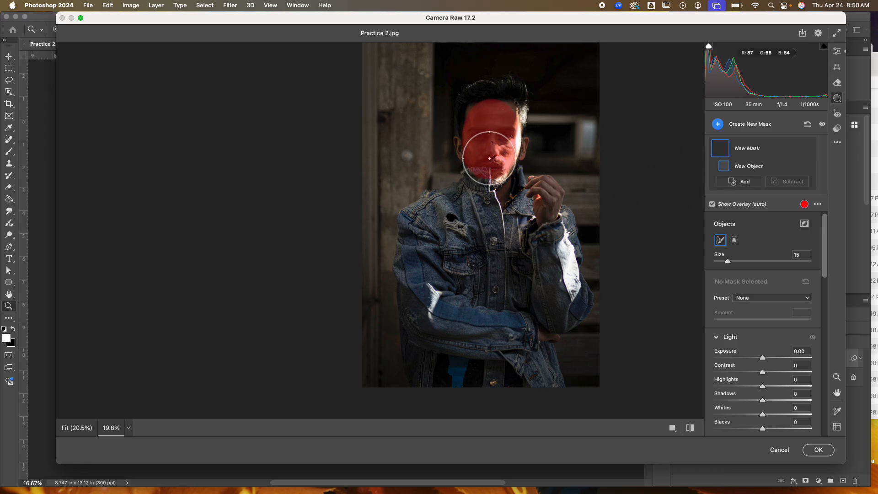
mouse_move(489, 158)
left_mouse_down()
mouse_move(474, 200)
mouse_move(422, 232)
mouse_move(423, 277)
mouse_move(446, 301)
mouse_move(506, 311)
mouse_move(549, 268)
mouse_move(551, 229)
mouse_move(536, 210)
mouse_move(470, 257)
left_mouse_up()
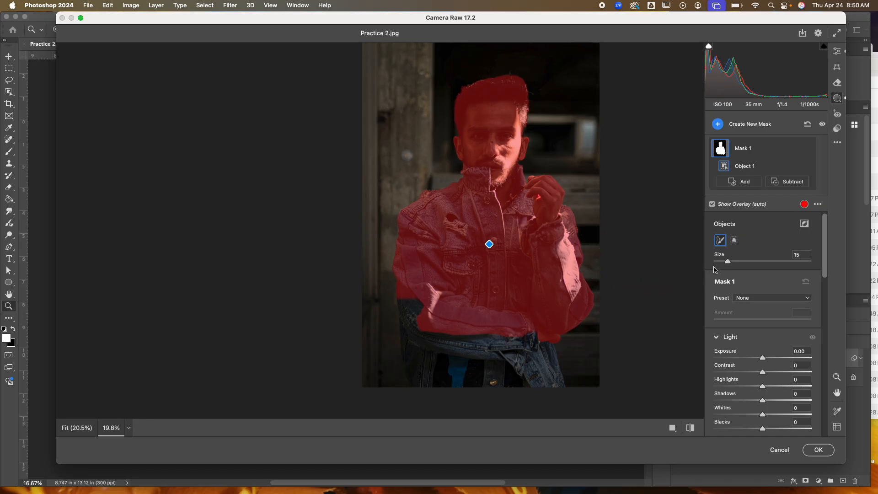
Step: Add a Brush to Mask 1 with the overlay off, size 11 and feather 25
left_click(732, 182)
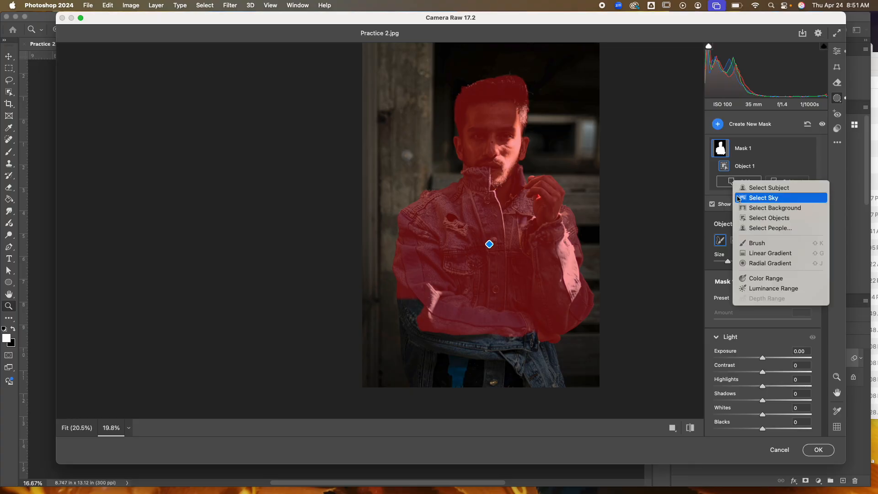
left_click(761, 243)
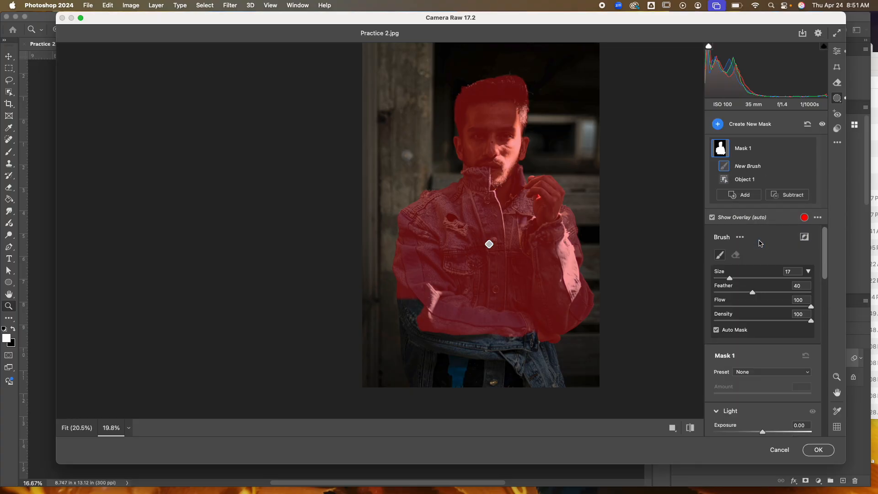
left_click(713, 218)
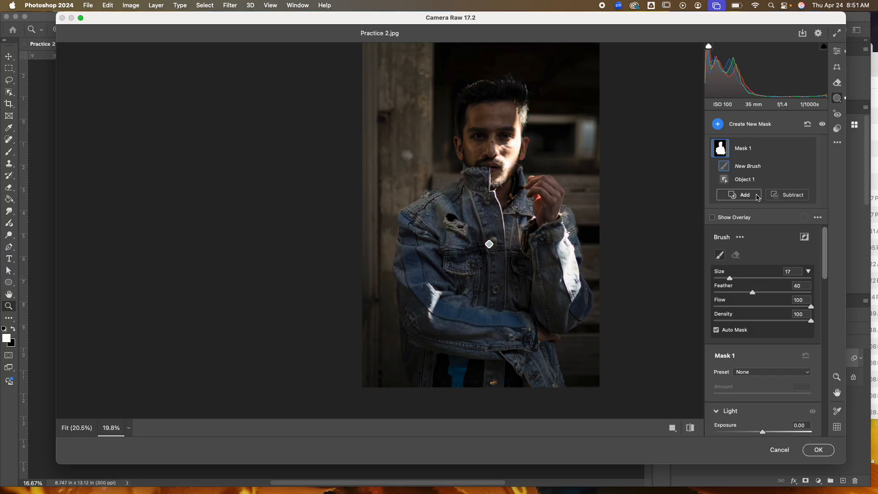
left_click(725, 279)
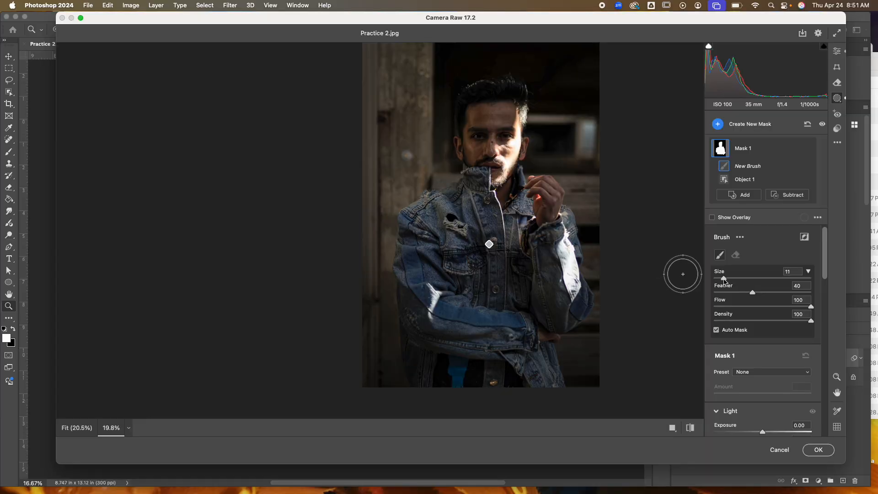
left_click(740, 293)
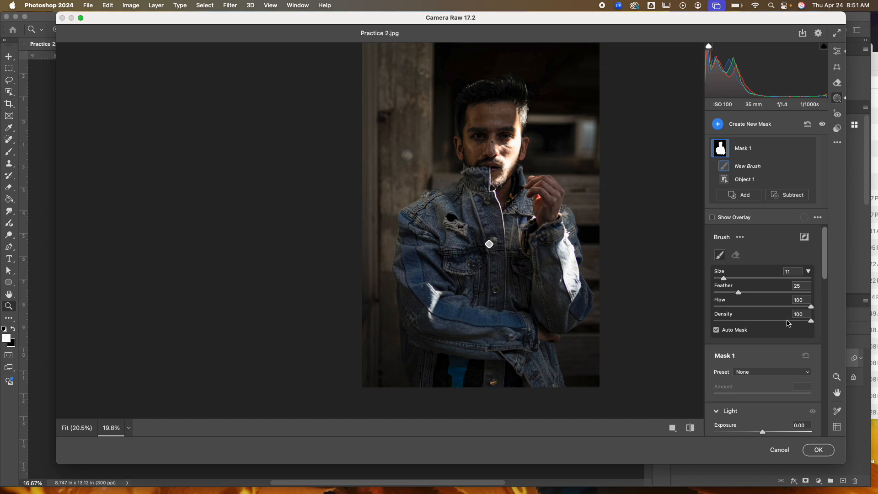
scroll(758, 316, "down", 5)
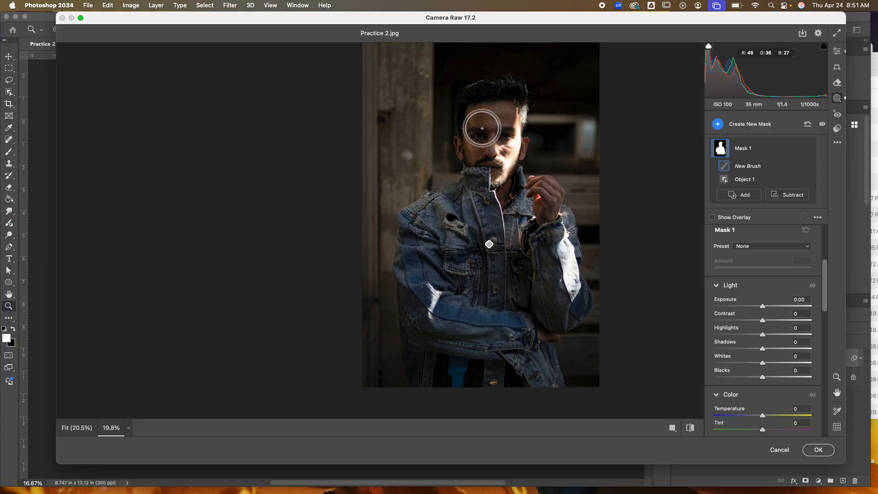
Step: Paint over the face with the brush and set Mask 1's Exposure to +0.55
mouse_move(483, 130)
left_mouse_down()
mouse_move(482, 163)
mouse_move(490, 118)
left_mouse_up()
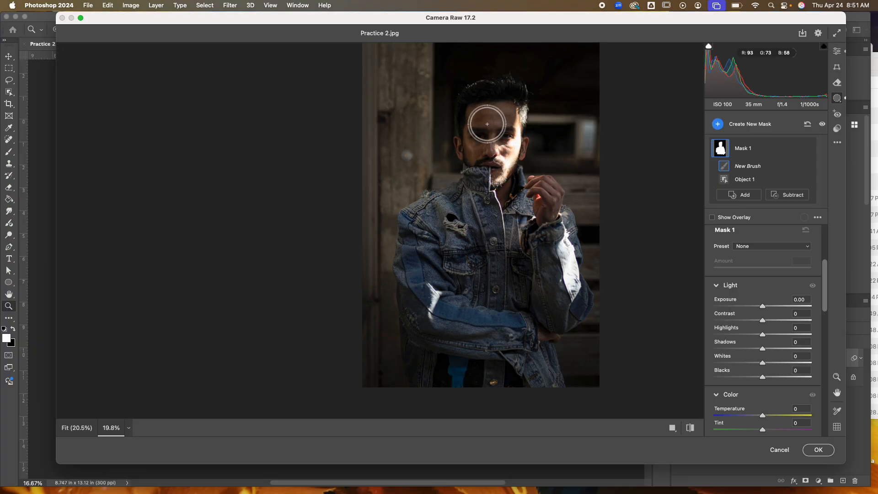
left_click_drag(763, 306, 769, 306)
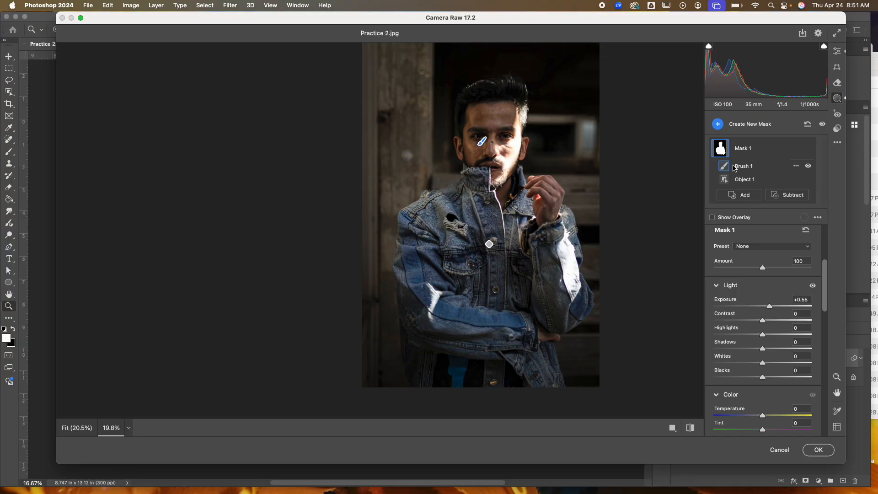
Step: Hide Mask 1 and create a new Brush mask painted on the face with Exposure +0.55
left_click(808, 149)
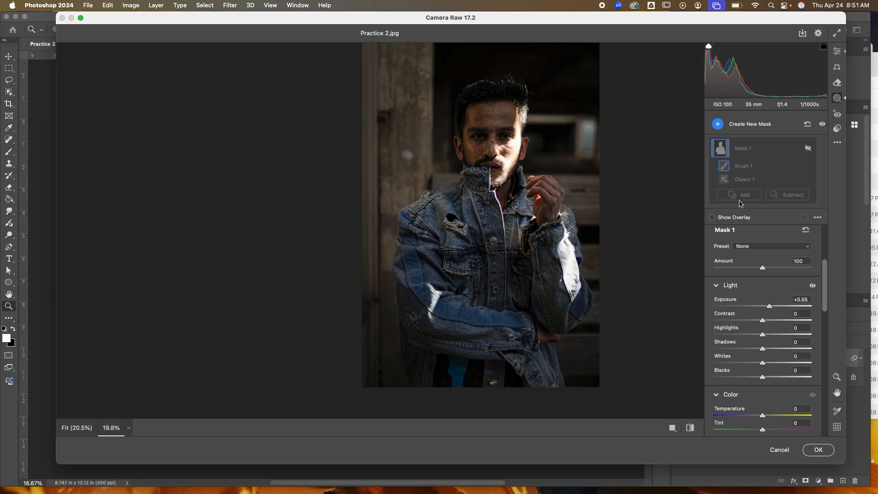
left_click(723, 128)
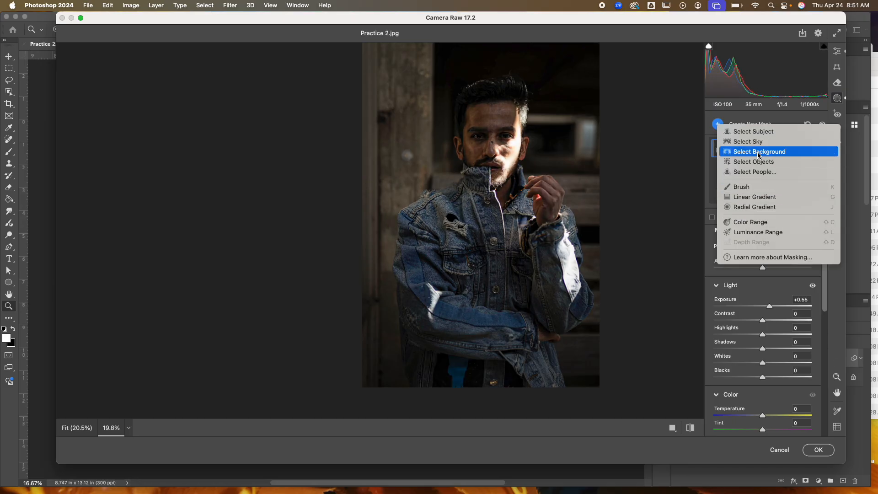
left_click(742, 187)
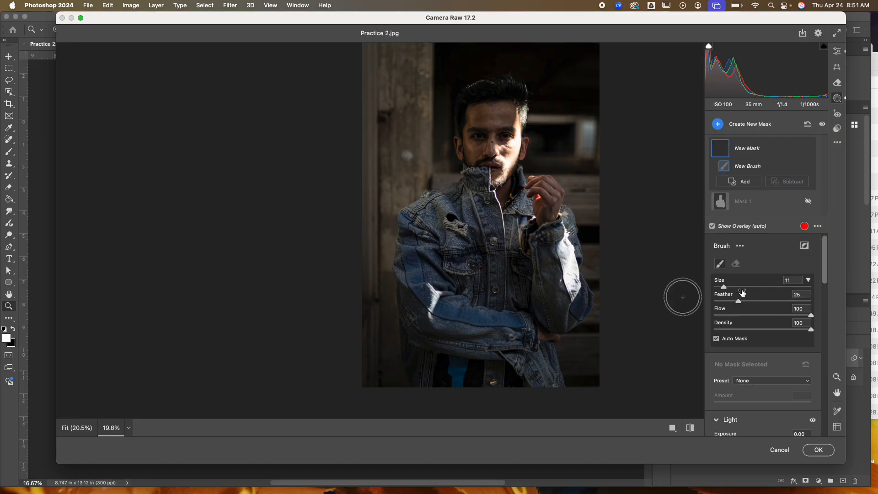
scroll(750, 345, "down", 4)
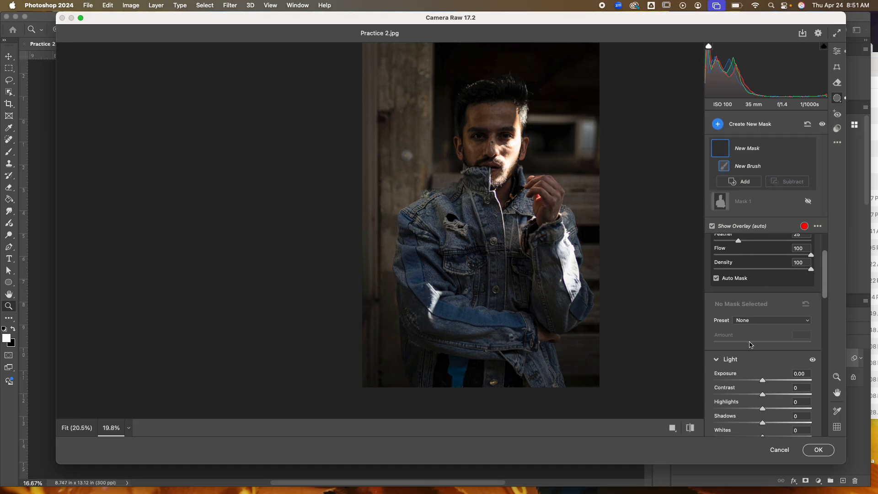
left_click(773, 378)
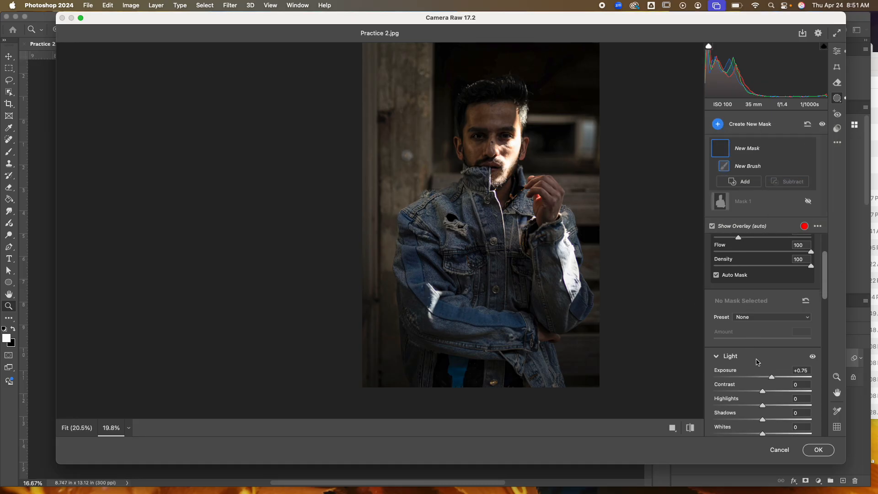
left_click(483, 154)
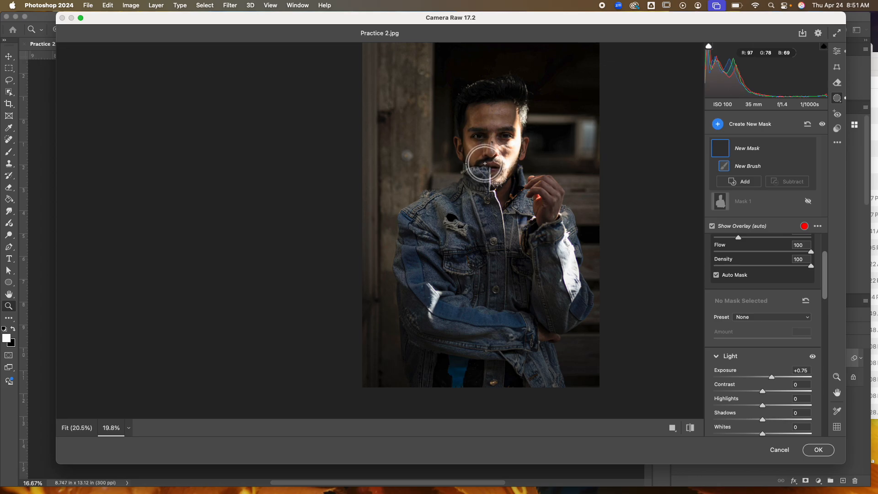
left_click(771, 378)
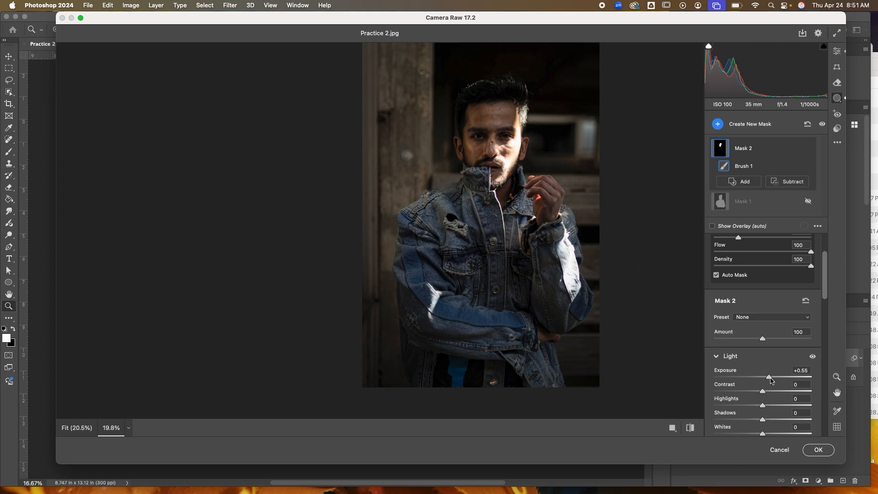
Step: Lower Mask 2's Exposure to +0.10
left_click_drag(769, 378, 766, 379)
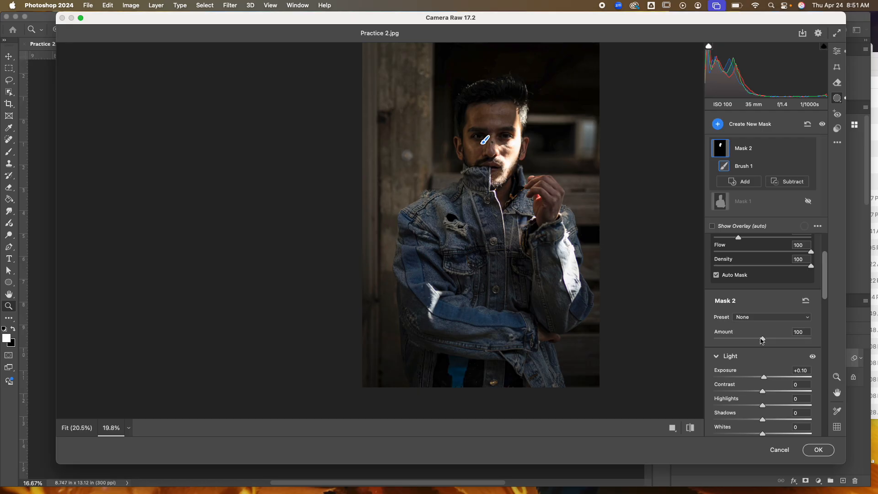
scroll(772, 352, "down", 5)
scroll(772, 351, "down", 2)
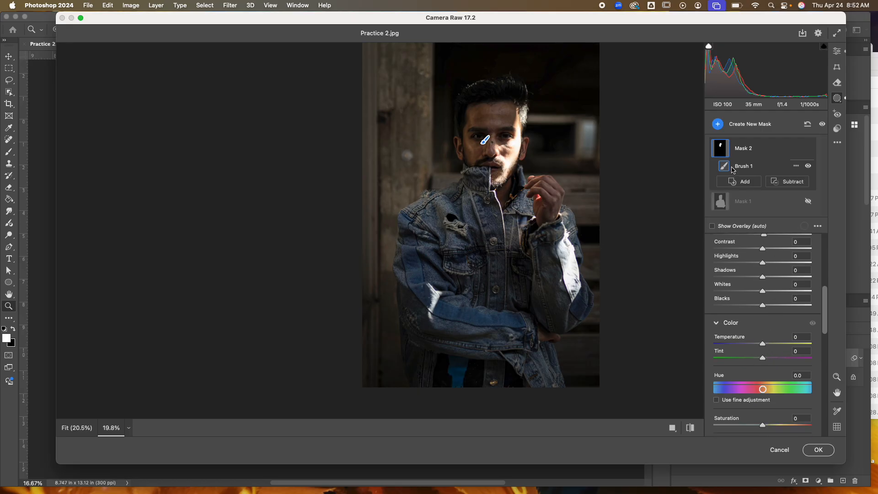
Step: Create a new Brush mask painted over the jacket's upper left side, with Temperature -16 and Saturation -8
left_click(720, 124)
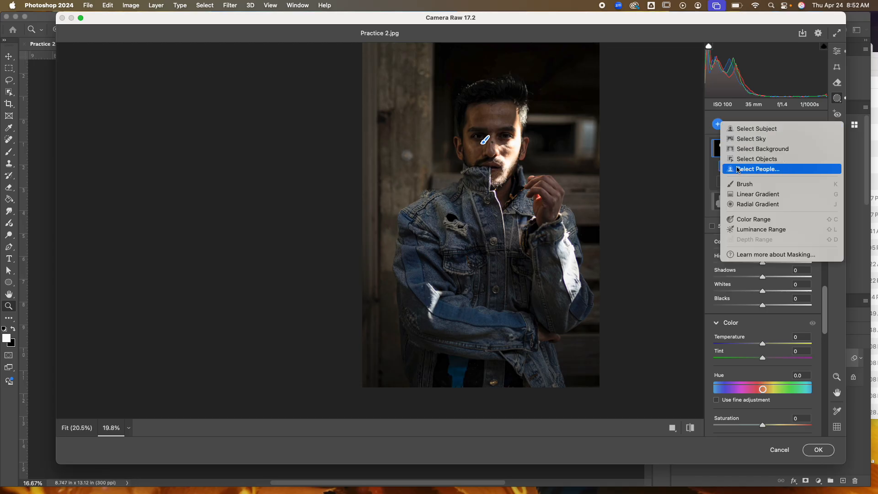
left_click(746, 182)
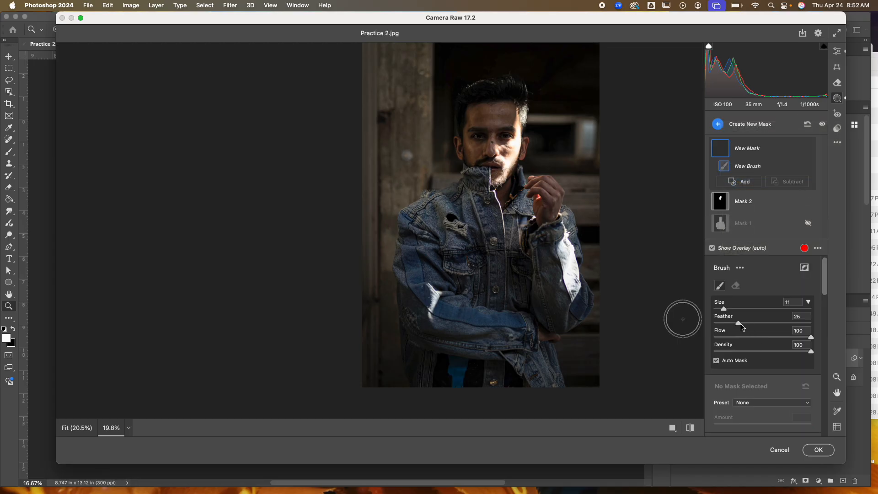
scroll(750, 334, "down", 8)
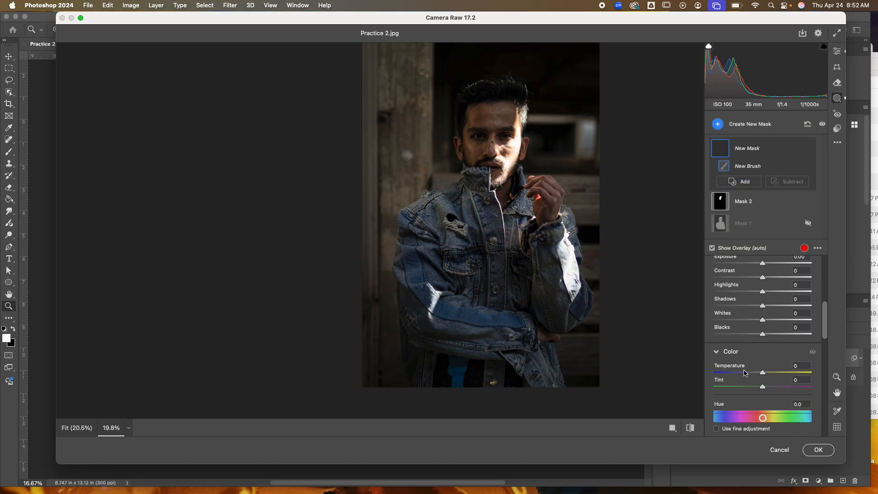
left_click_drag(745, 373, 742, 373)
scroll(743, 371, "down", 5)
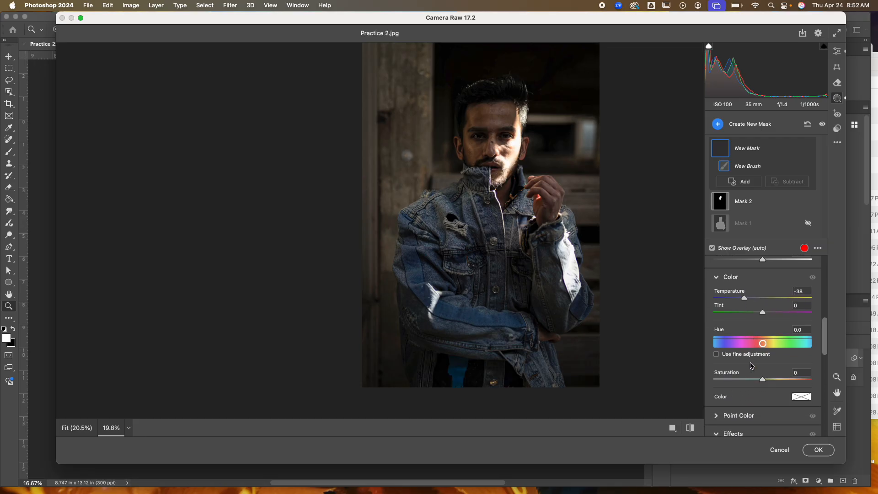
left_click(768, 379)
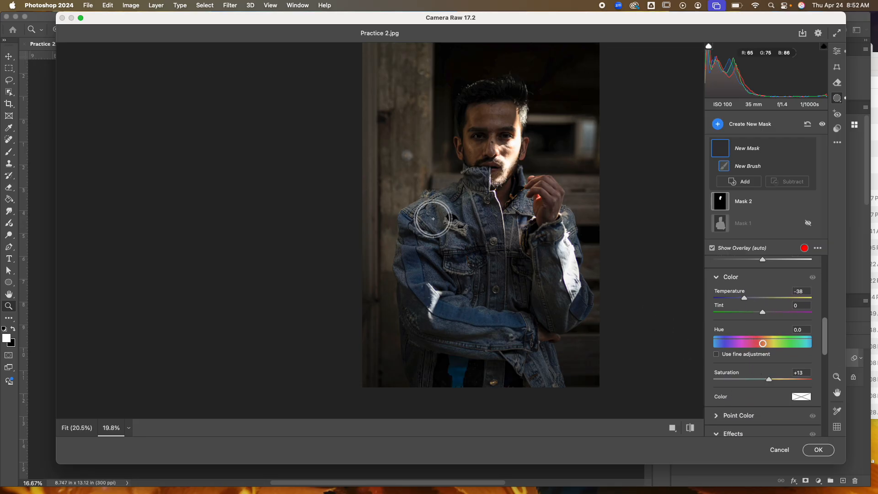
mouse_move(426, 216)
left_mouse_down()
mouse_move(423, 234)
mouse_move(431, 219)
mouse_move(459, 209)
mouse_move(470, 264)
mouse_move(481, 224)
mouse_move(476, 204)
mouse_move(489, 282)
mouse_move(474, 295)
mouse_move(422, 248)
mouse_move(420, 277)
mouse_move(467, 327)
mouse_move(485, 326)
left_mouse_up()
left_click_drag(760, 380, 759, 380)
left_click_drag(744, 298, 755, 300)
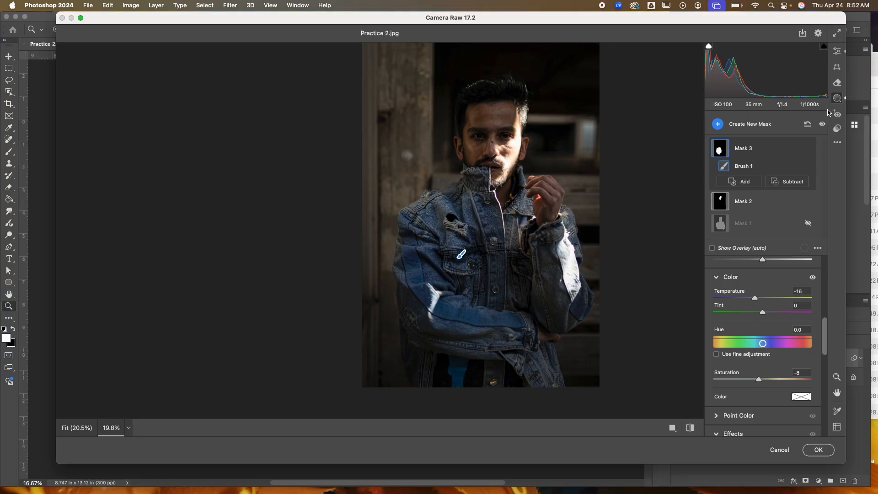
left_click(729, 127)
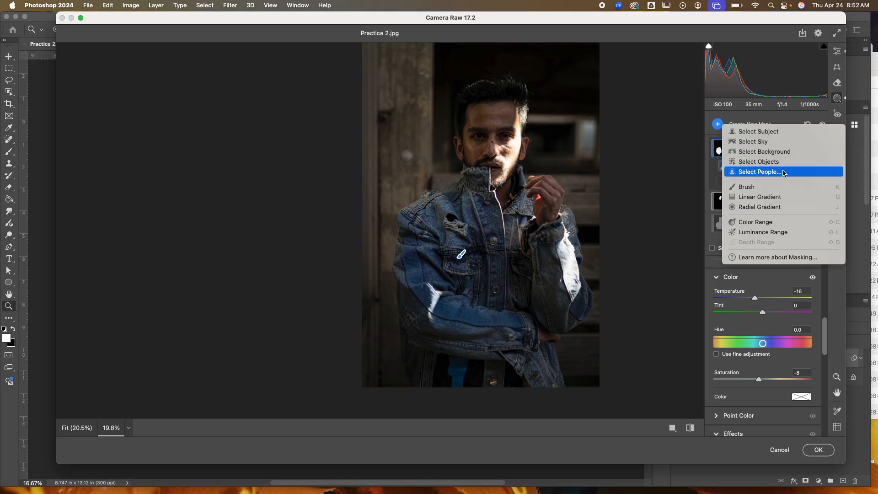
left_click(767, 276)
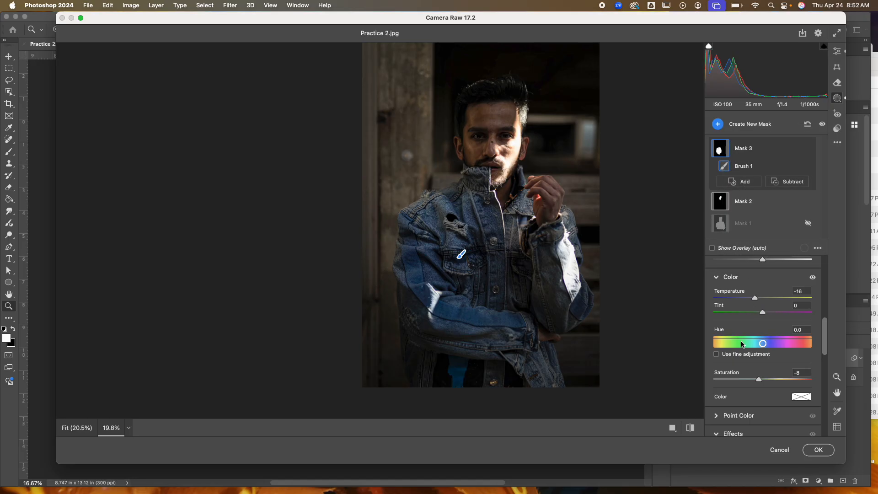
left_click(693, 432)
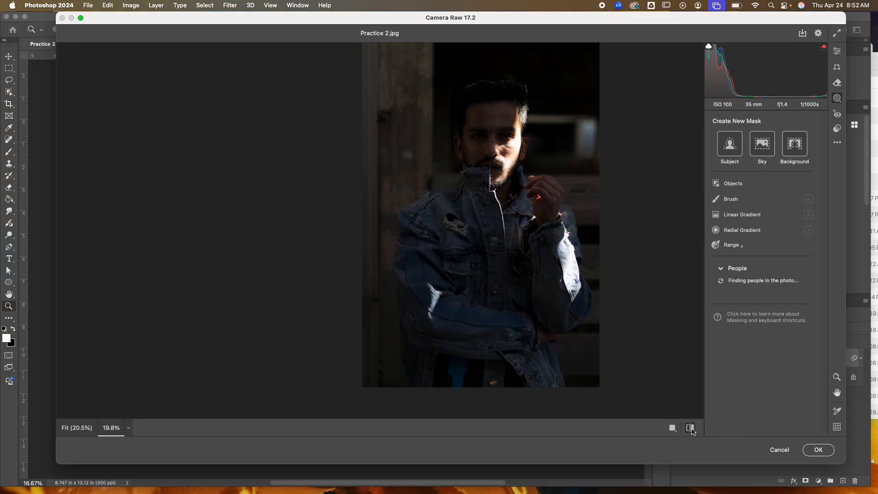
left_click(691, 427)
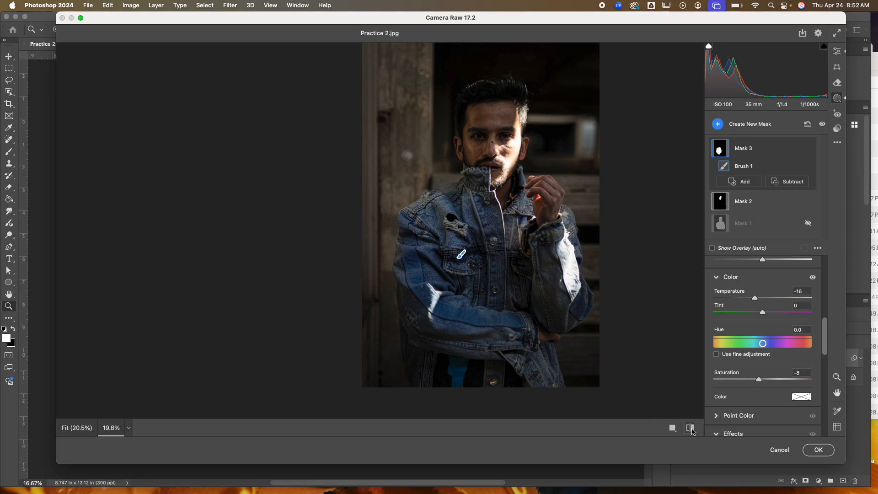
Step: Commit the Camera Raw Filter and compare the result by toggling the Background copy layer's visibility
left_click(819, 450)
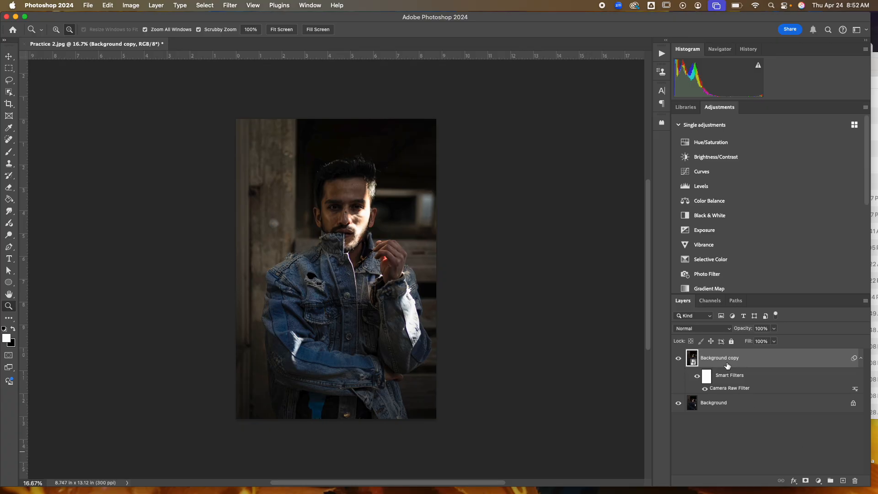
left_click(679, 358)
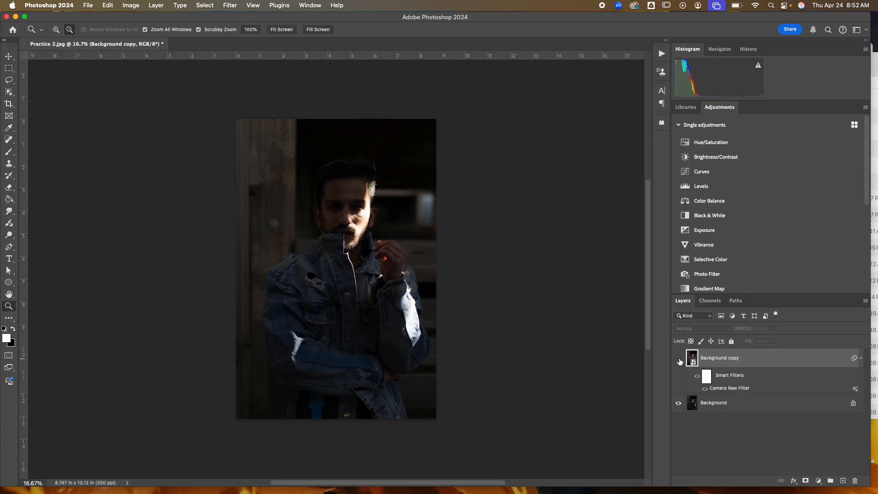
left_click(679, 358)
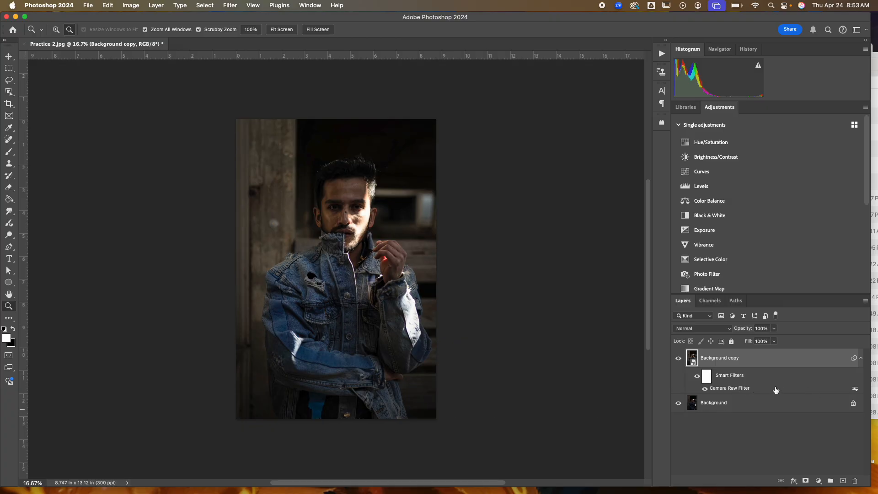
Step: Reopen the Camera Raw Filter, adjust the Vignette in the Effects section, and commit the change
double_click(724, 388)
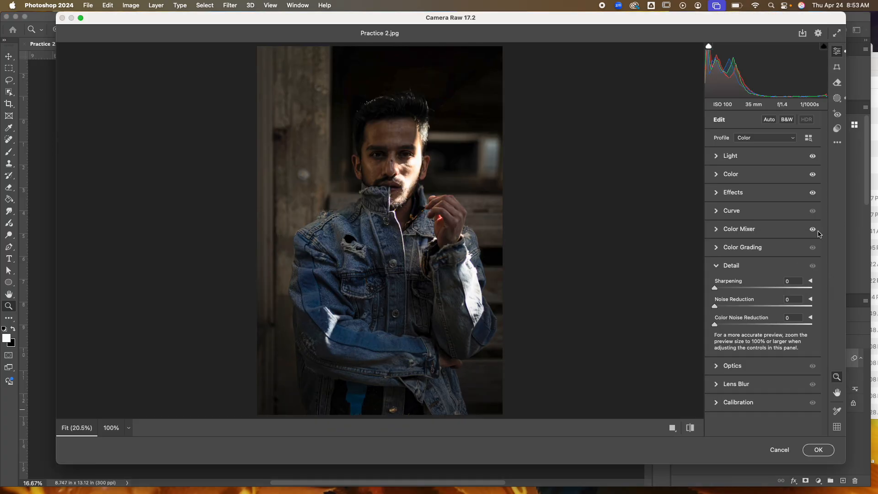
left_click(718, 193)
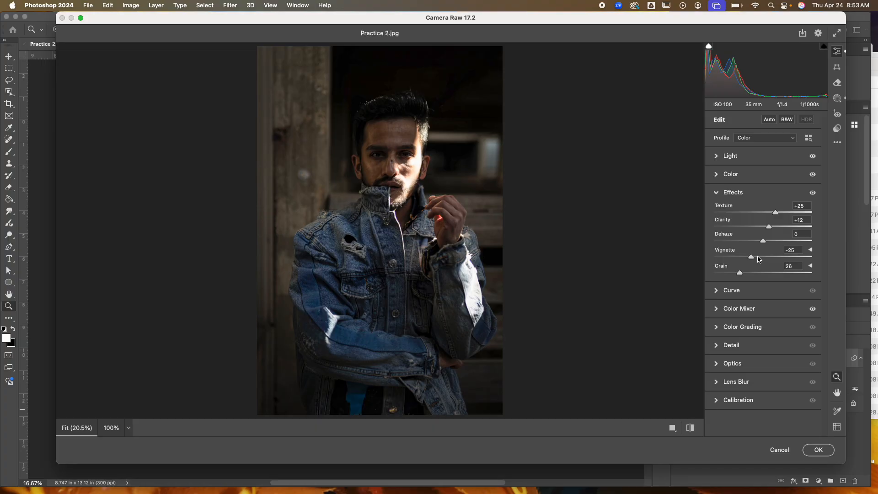
left_click_drag(758, 259, 735, 274)
left_click(812, 447)
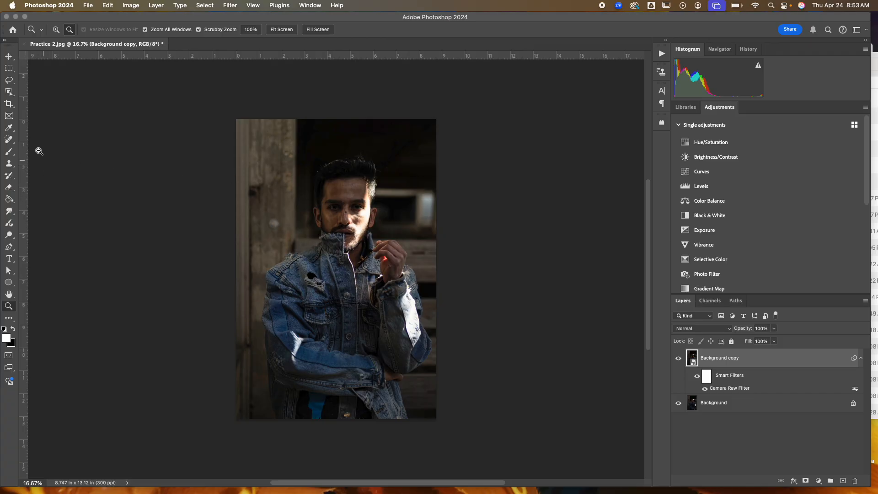
Step: Crop the image slightly from the top-left corner
left_click(9, 104)
left_click_drag(236, 120, 243, 123)
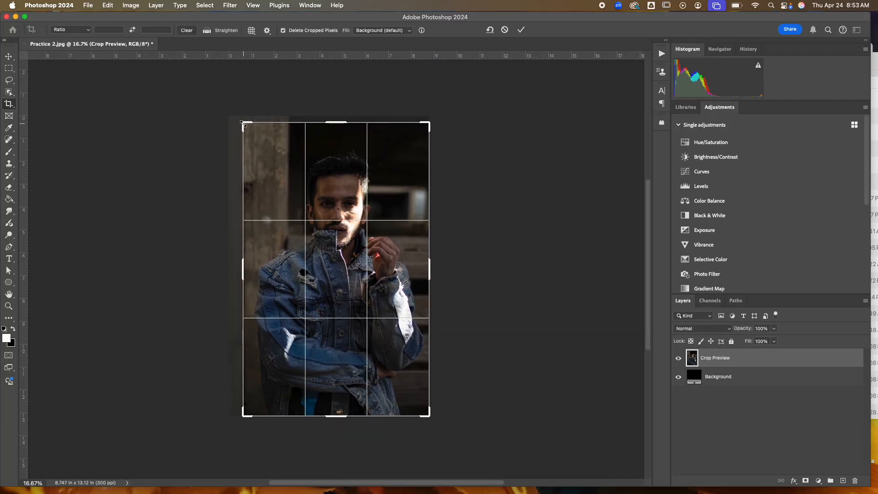
left_click(522, 30)
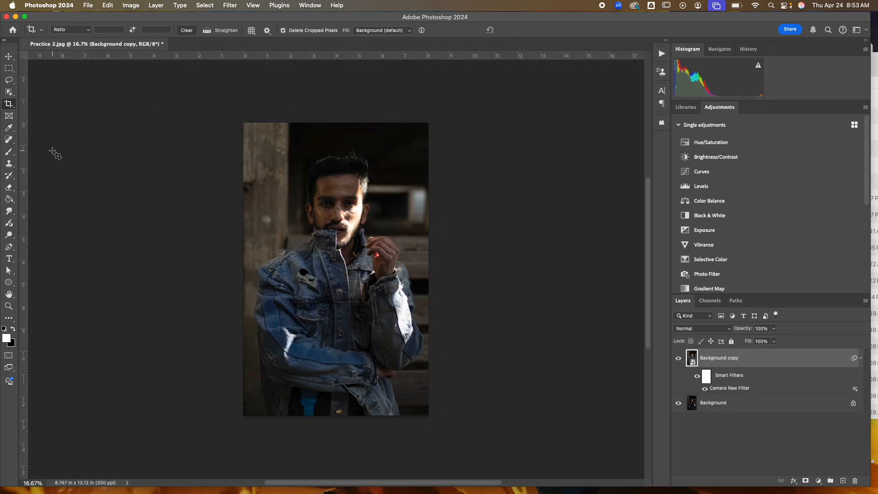
Step: Select the Spot Healing Brush Tool and set its brush size to about 66 px
left_click(8, 306)
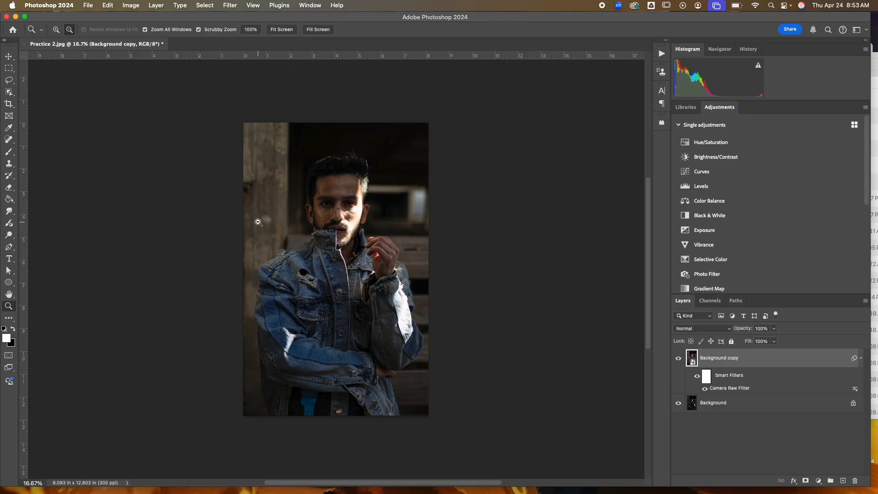
left_click_drag(259, 223, 298, 237)
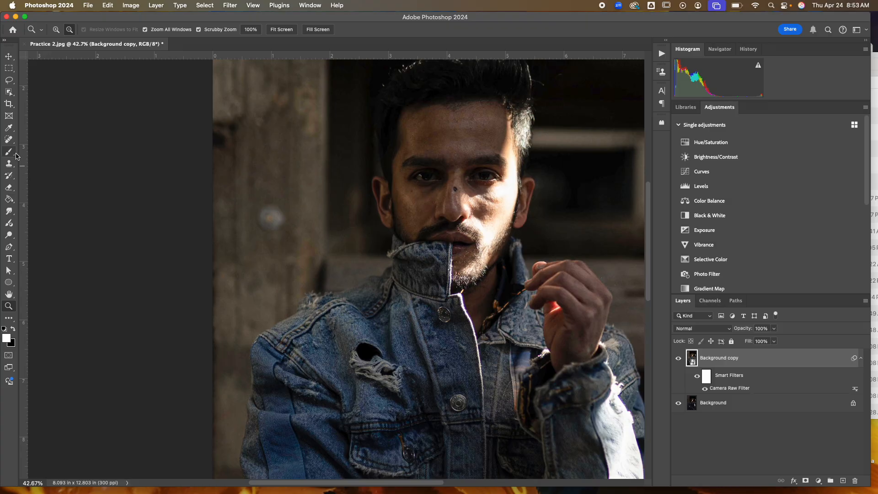
left_click(9, 140)
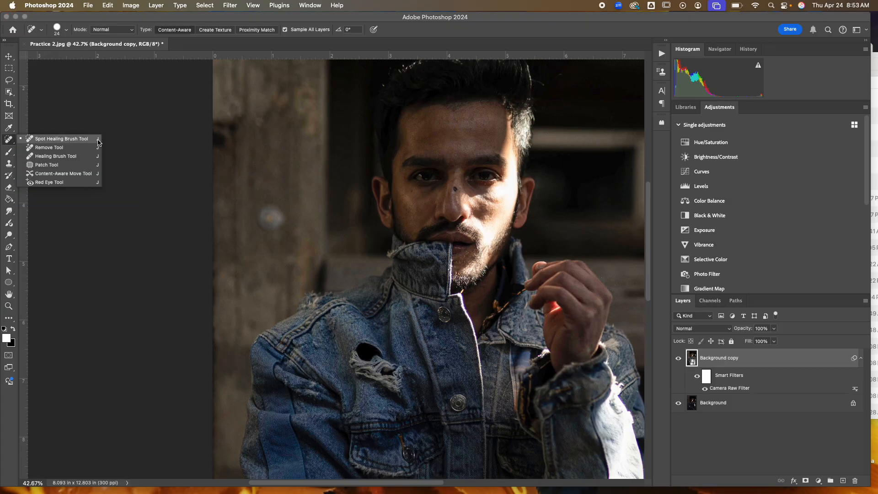
left_click(48, 141)
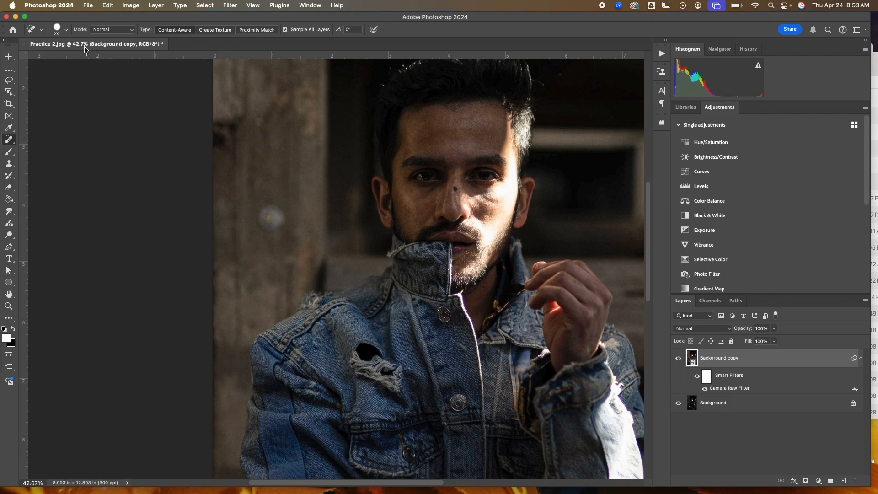
left_click(62, 32)
left_click_drag(32, 55, 34, 55)
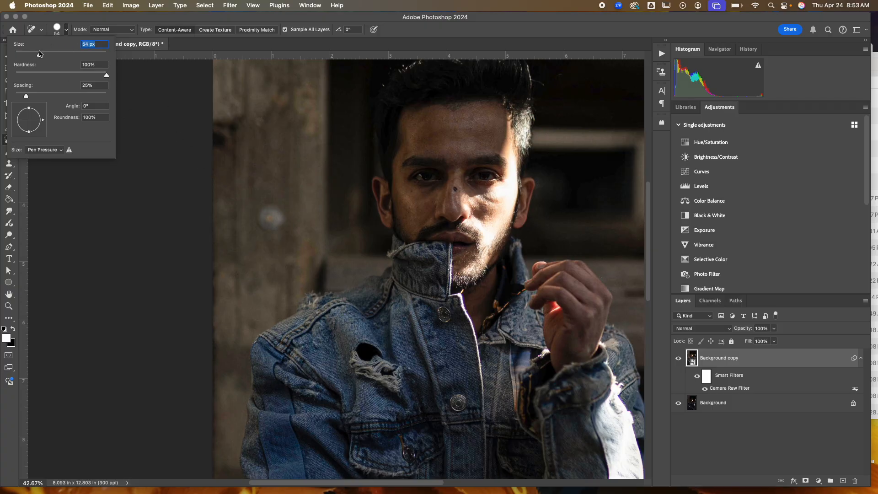
left_click(112, 21)
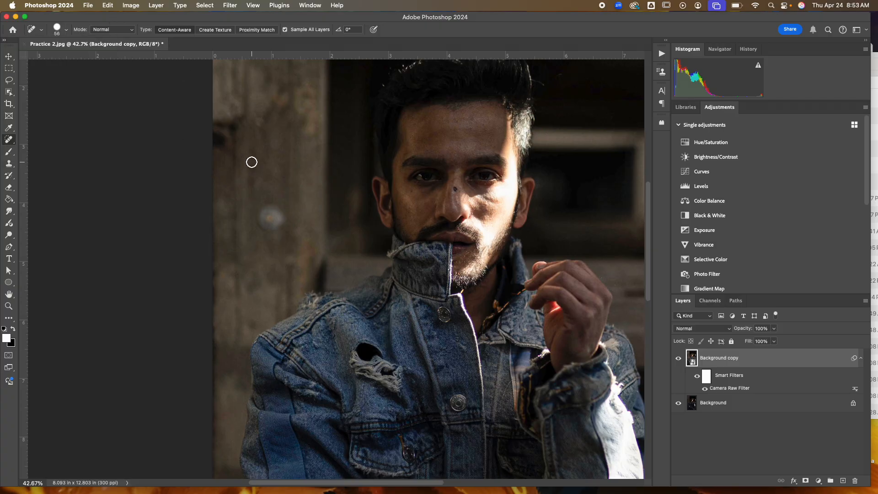
Step: Rasterize the smart object and heal the blurry light spot on the wall beside the man
left_click(274, 217)
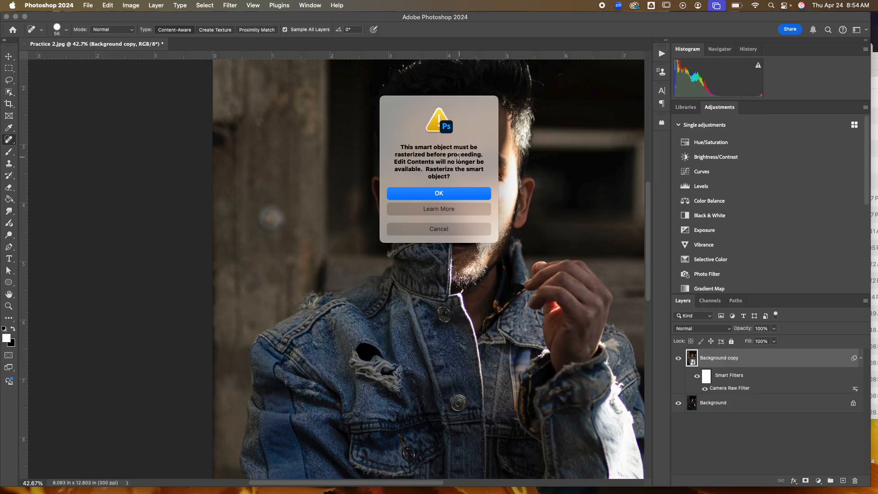
left_click(431, 196)
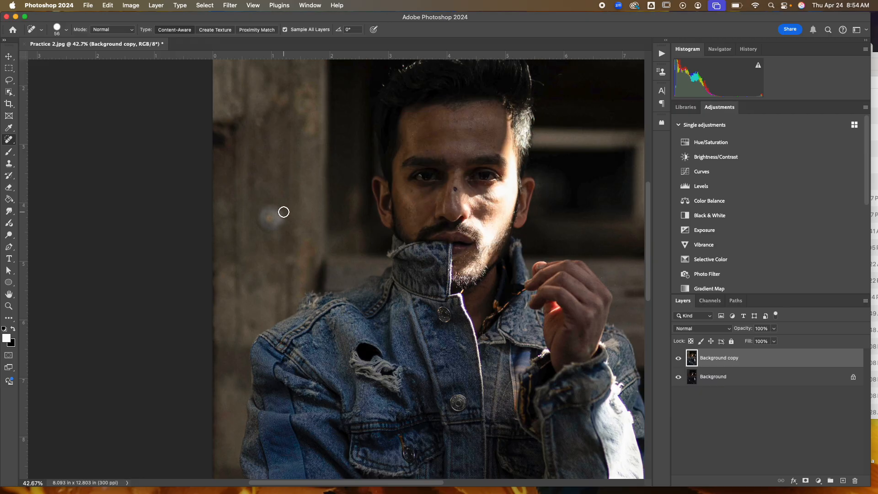
mouse_move(278, 211)
left_mouse_down()
mouse_move(265, 224)
mouse_move(277, 222)
mouse_move(278, 214)
mouse_move(274, 226)
mouse_move(258, 213)
mouse_move(261, 231)
left_mouse_up()
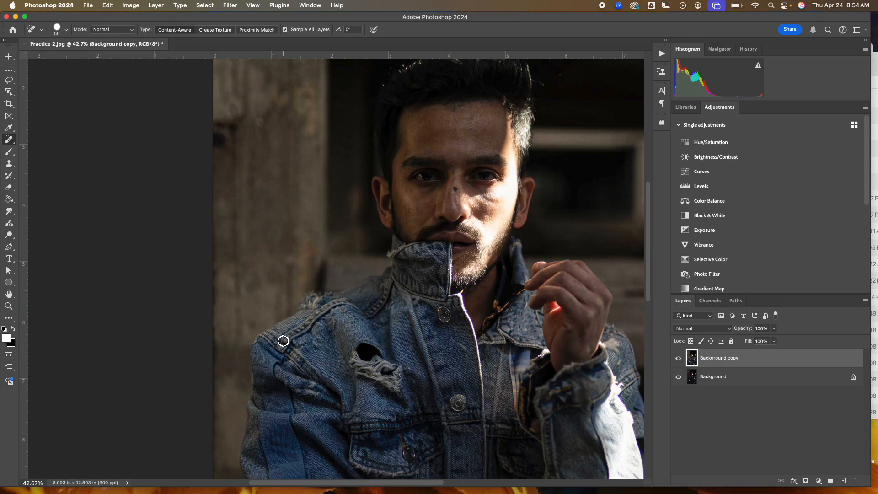
Step: Review the retouched photo by scrolling around and zooming out
scroll(344, 337, "down", 5)
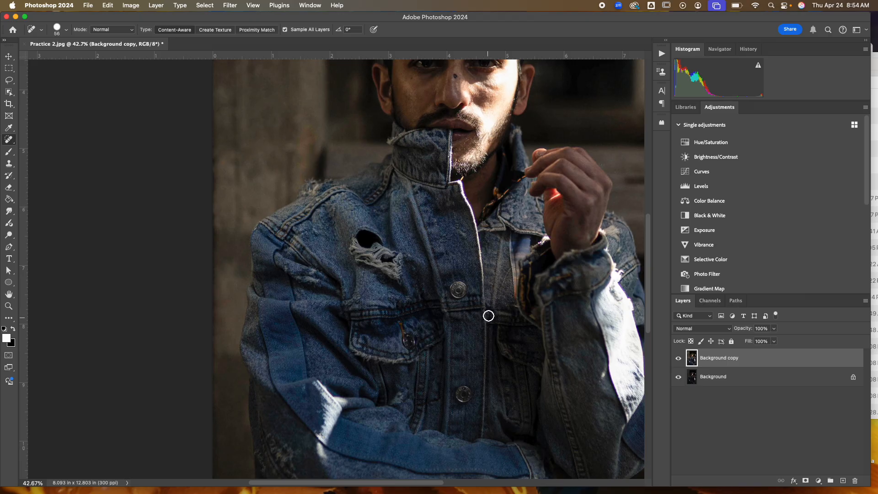
scroll(499, 306, "up", 5)
scroll(500, 306, "up", 2)
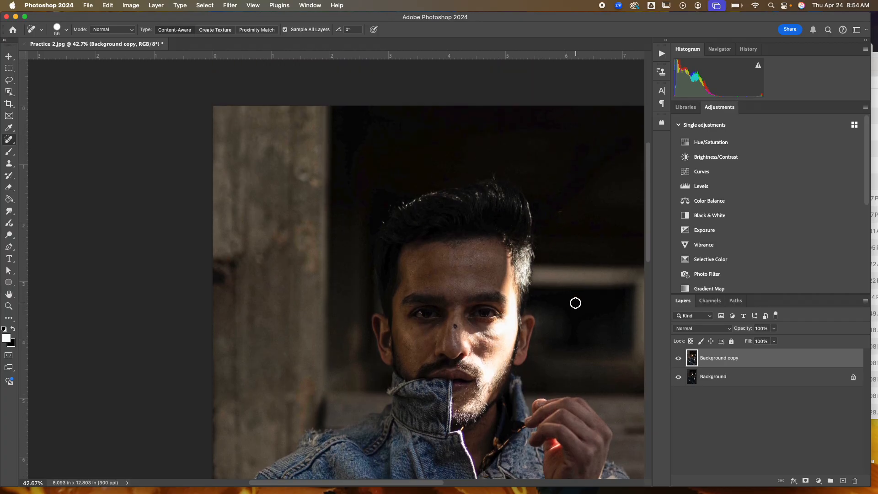
scroll(575, 303, "down", 8)
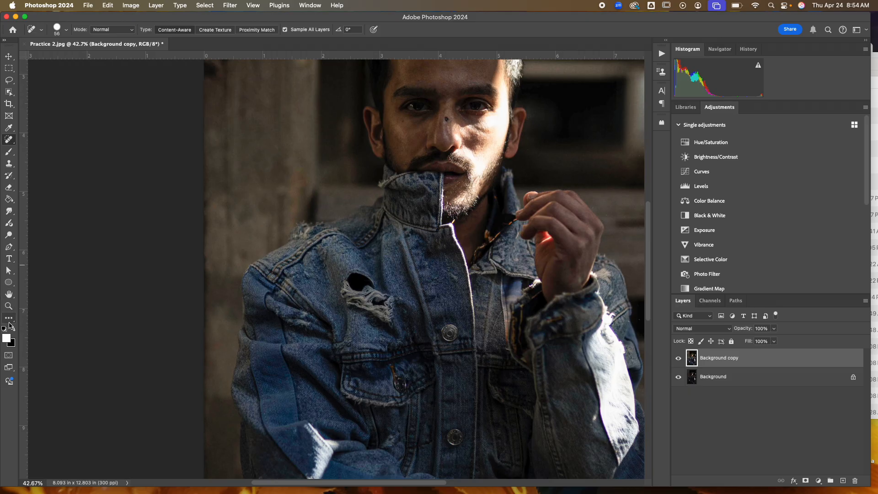
left_click(8, 306)
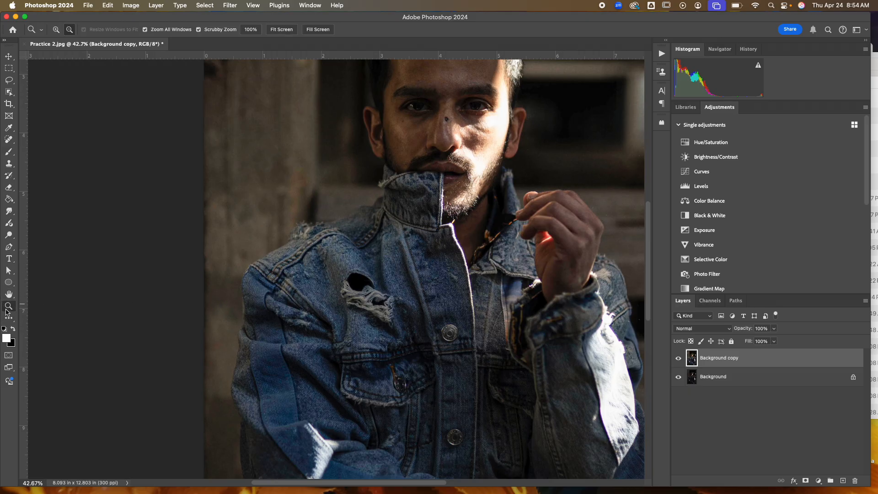
left_click_drag(416, 299, 393, 293)
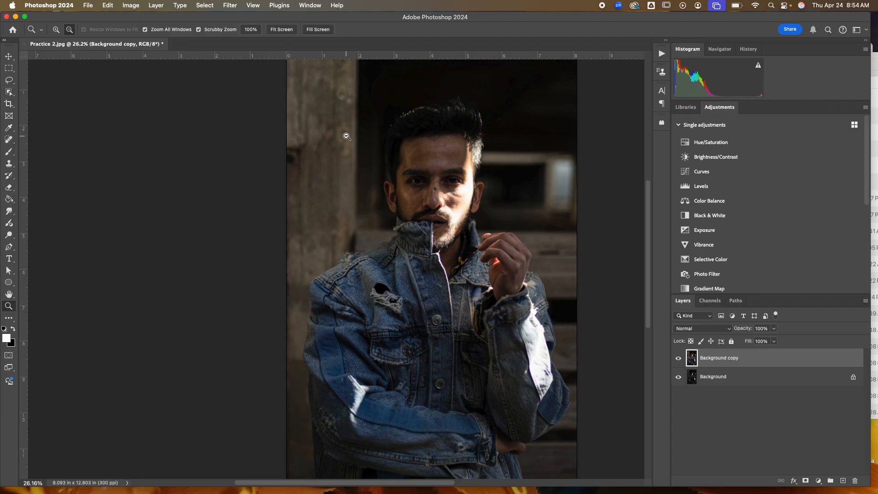
scroll(346, 136, "right", 5)
scroll(346, 137, "right", 1)
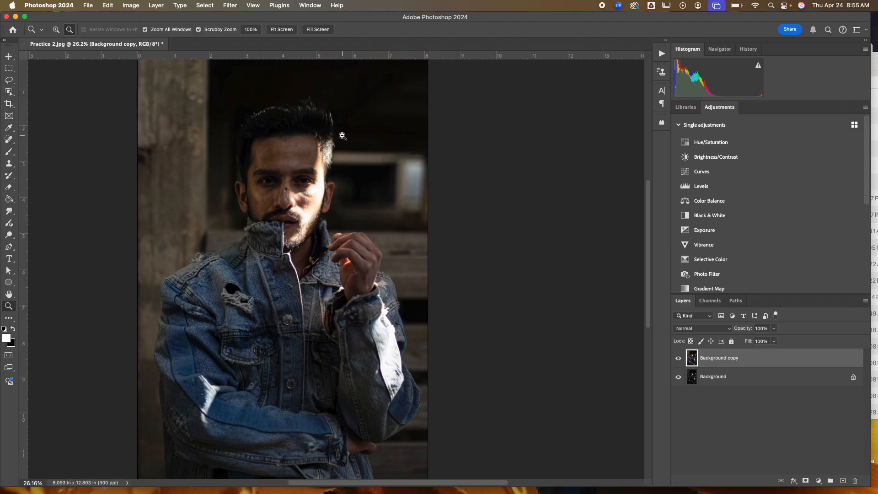
Step: Save a copy of the edited image as sterlingpractice.jpg in JPEG format to Downloads, replacing the existing file and accepting the JPEG options
left_click(89, 5)
left_click(118, 112)
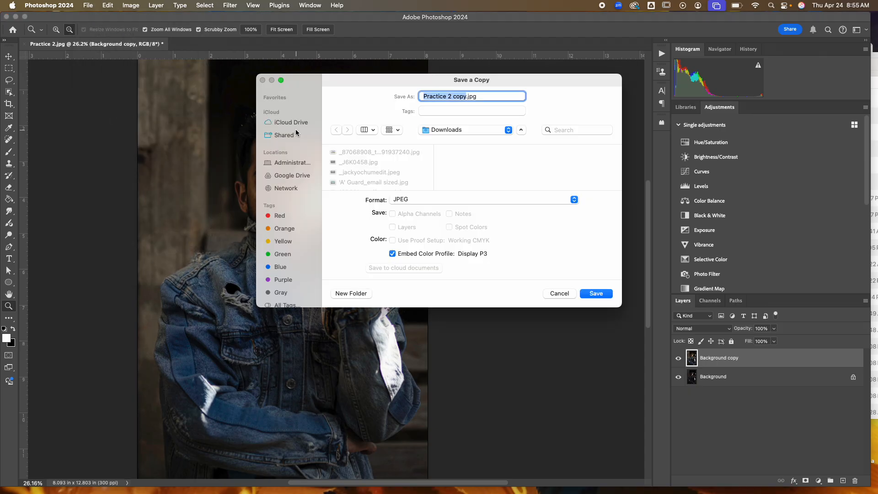
type("sterlingpractice")
left_click(426, 200)
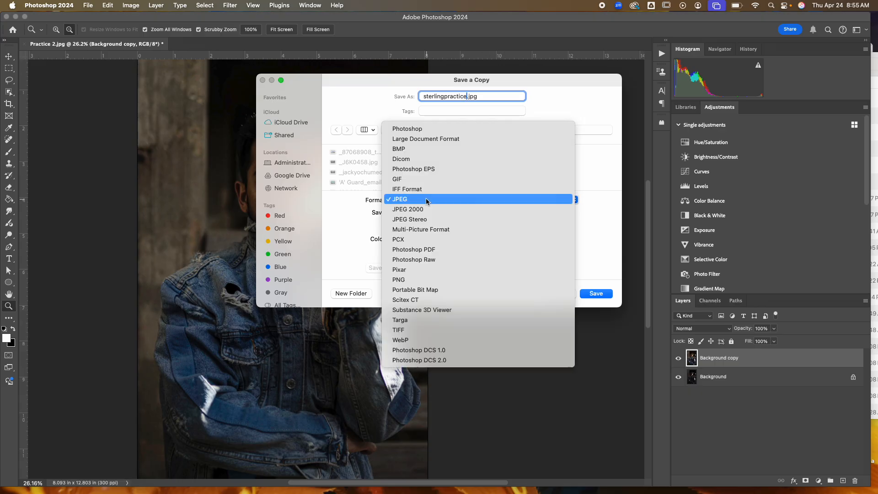
left_click(429, 201)
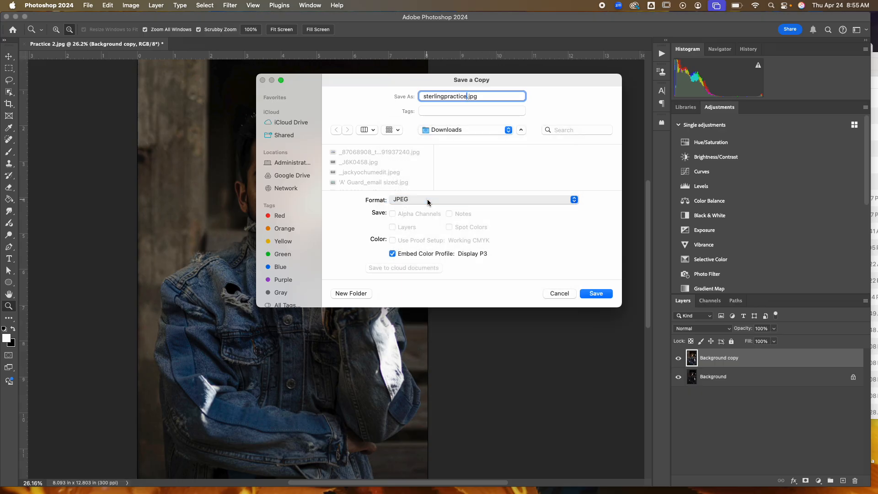
left_click(597, 294)
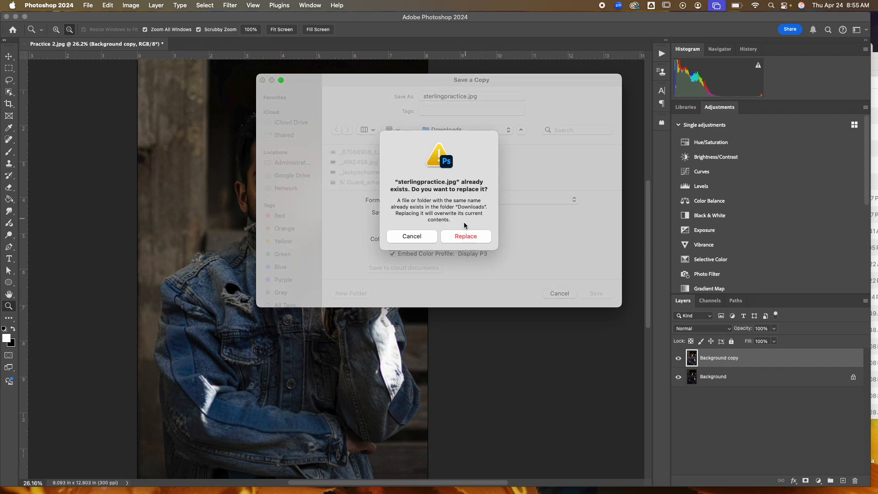
left_click(465, 237)
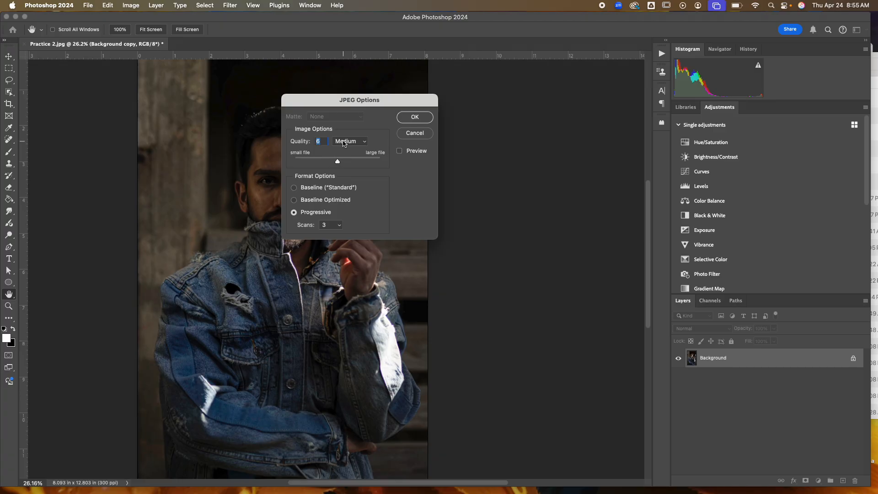
left_click(415, 118)
key("z")
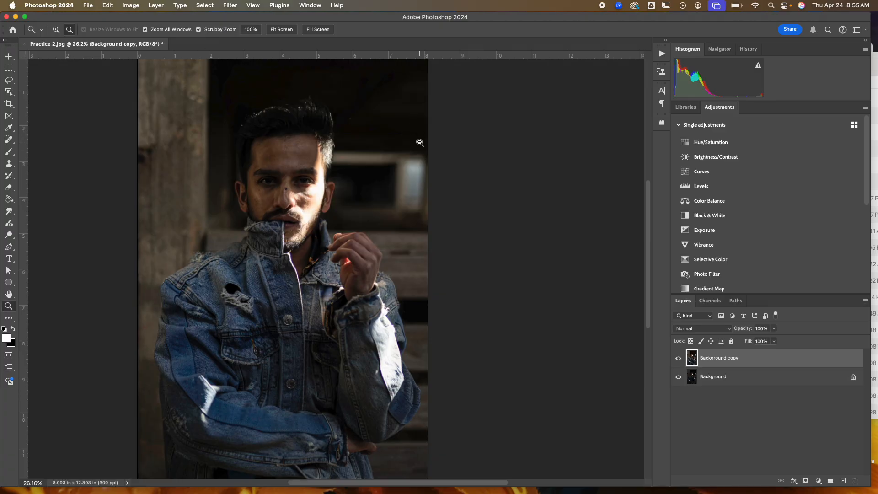
Step: Switch to the Finder window and search the Mac for sterlingpra, selecting the saved sterlingpractice.jpg file
left_click(16, 17)
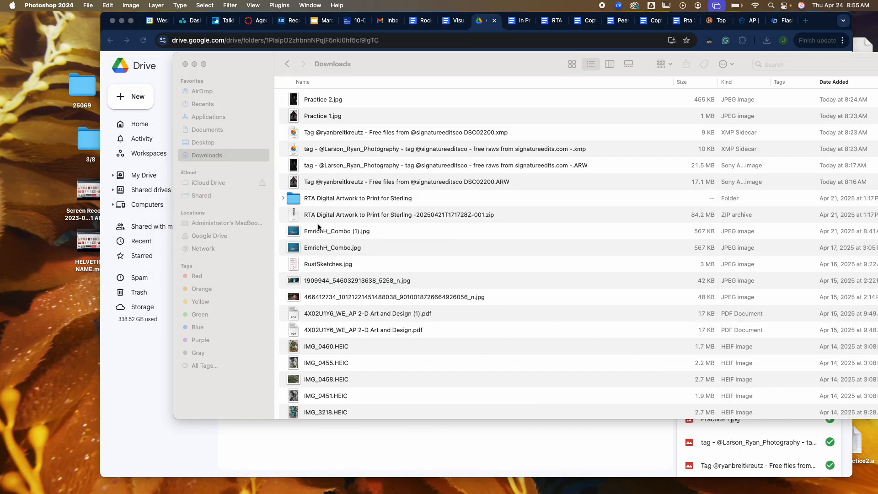
scroll(346, 142, "up", 2)
left_click(795, 65)
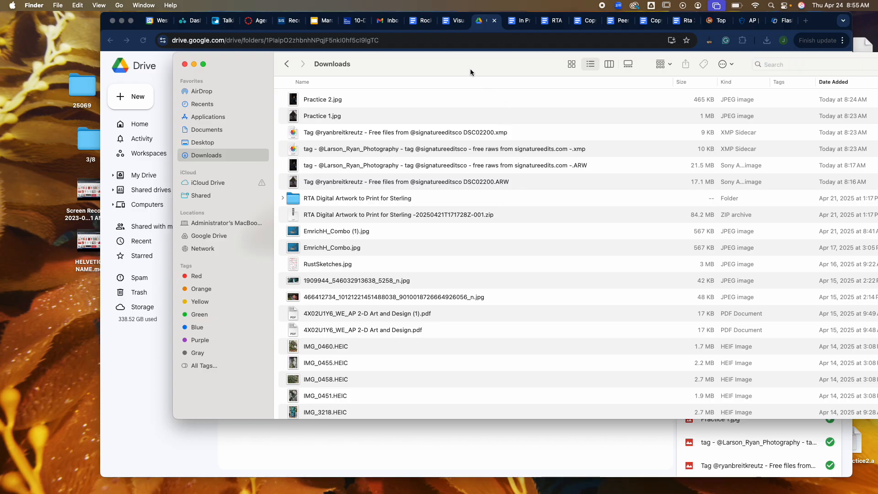
left_click_drag(471, 69, 403, 108)
scroll(577, 220, "up", 1)
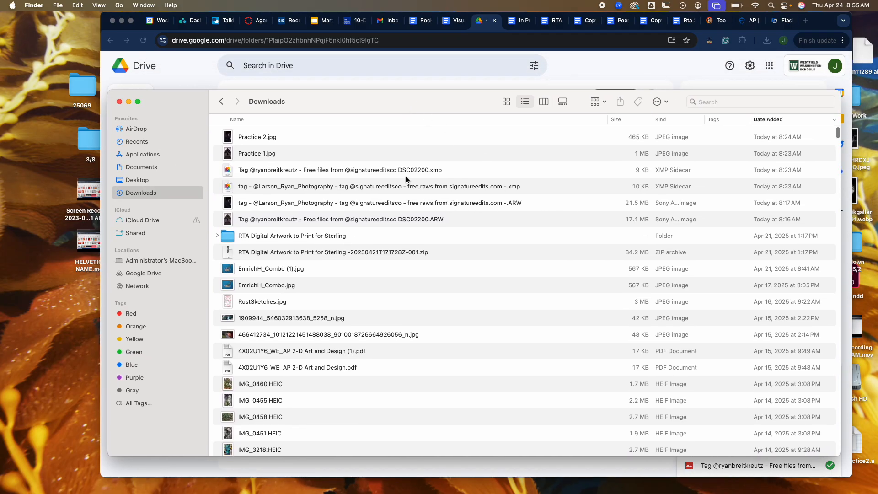
left_click(736, 101)
type("sterling")
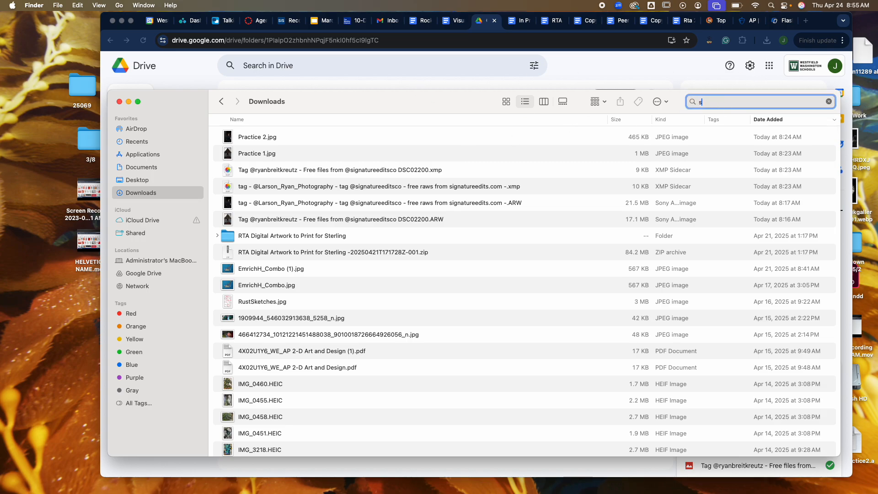
type("pra")
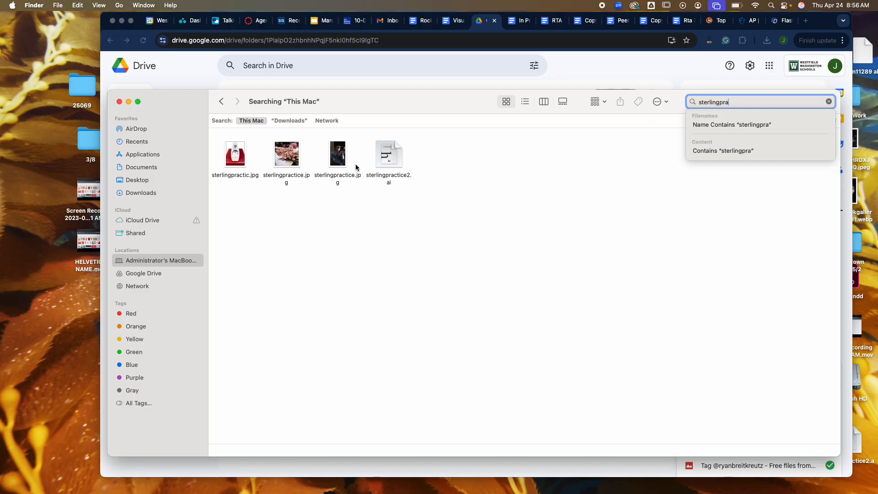
left_click(332, 156)
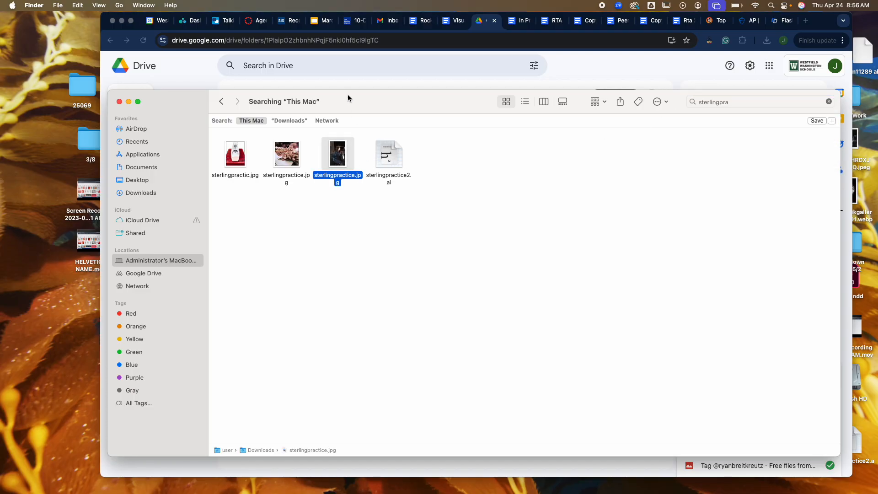
Step: Upload sterlingpractice.jpg into the Camera Raw Practice folder in Google Drive by moving it from Finder
left_click_drag(348, 96, 523, 159)
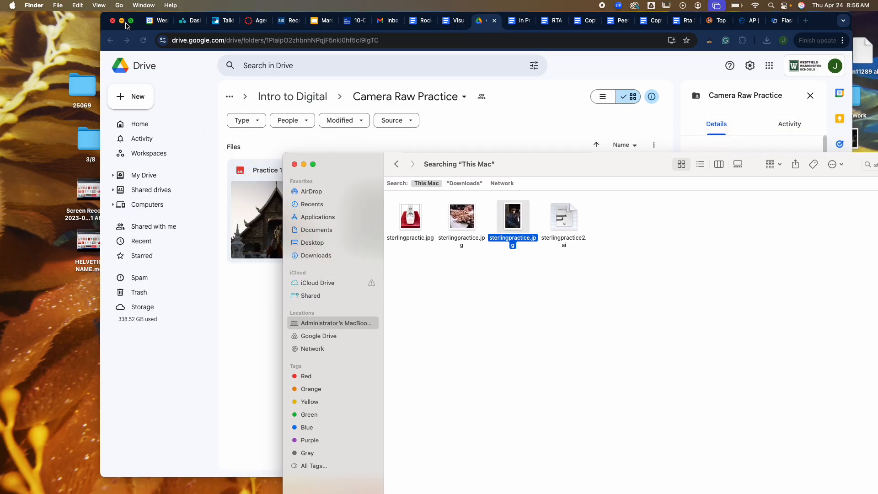
left_click_drag(361, 161, 373, 292)
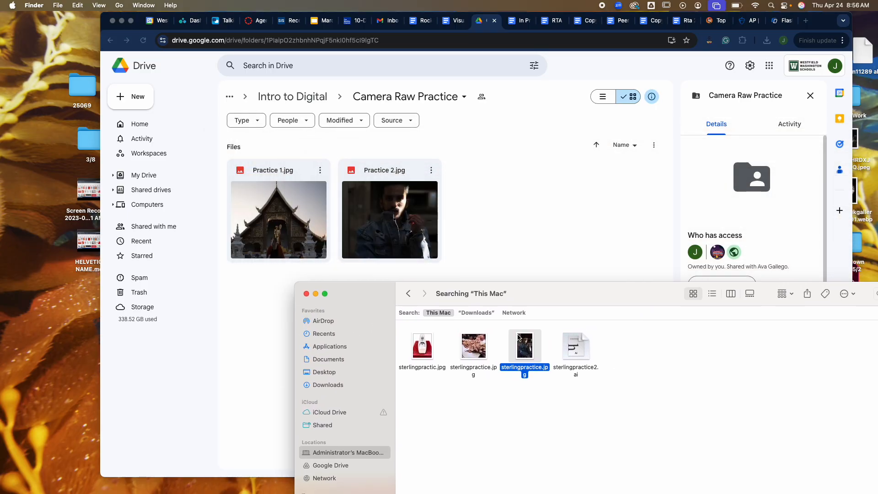
left_click_drag(526, 348, 576, 344)
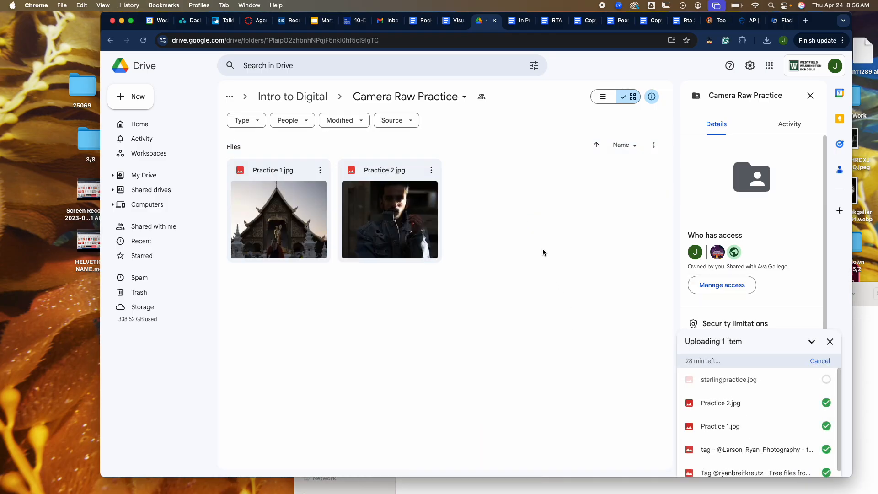